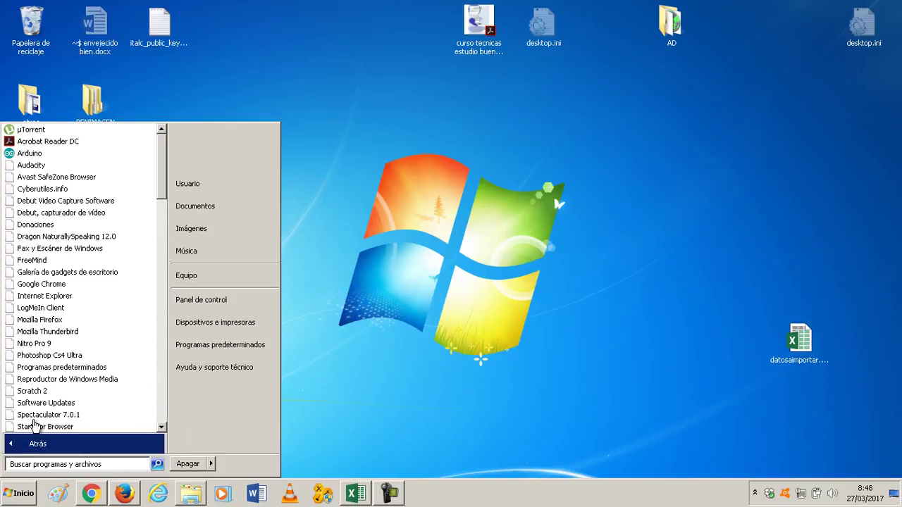
Step: Open Programador de tareas from the Herramientas del sistema group within Accesorios
scroll(53, 341, down, 3)
scroll(53, 342, down, 3)
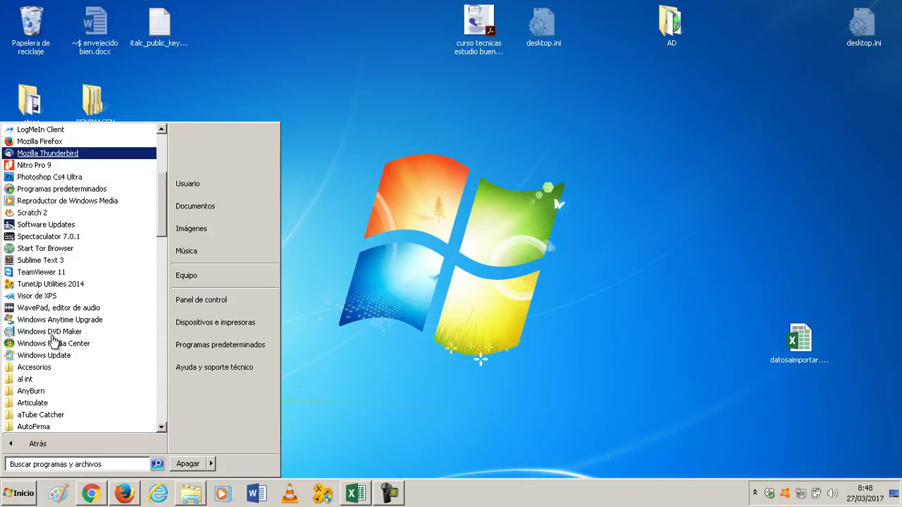
click(41, 372)
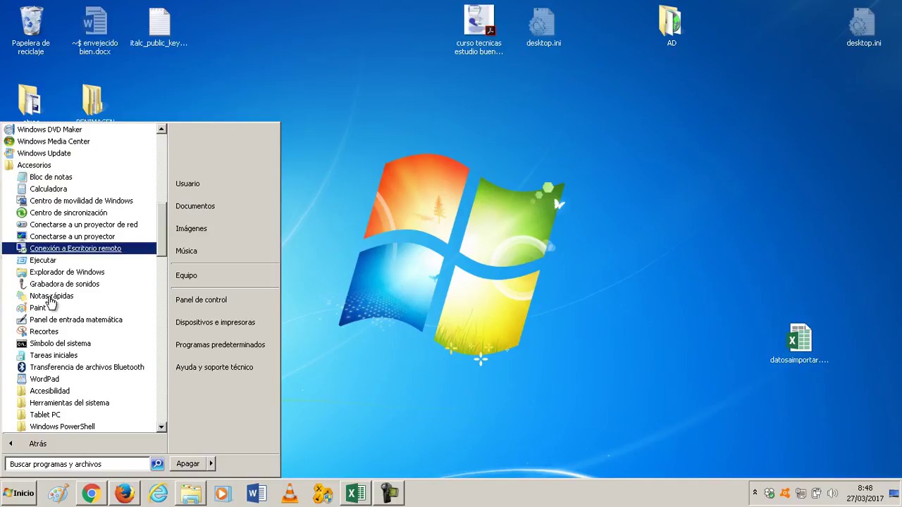
scroll(58, 395, down, 2)
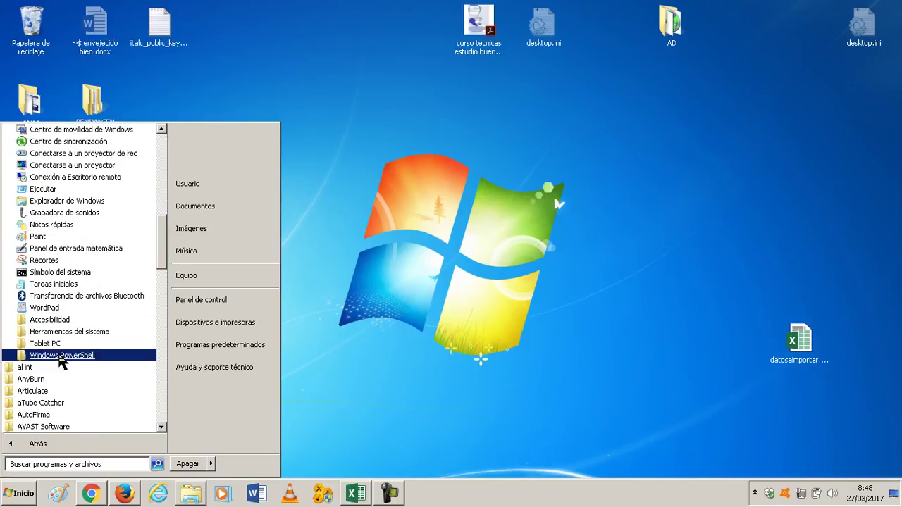
click(64, 333)
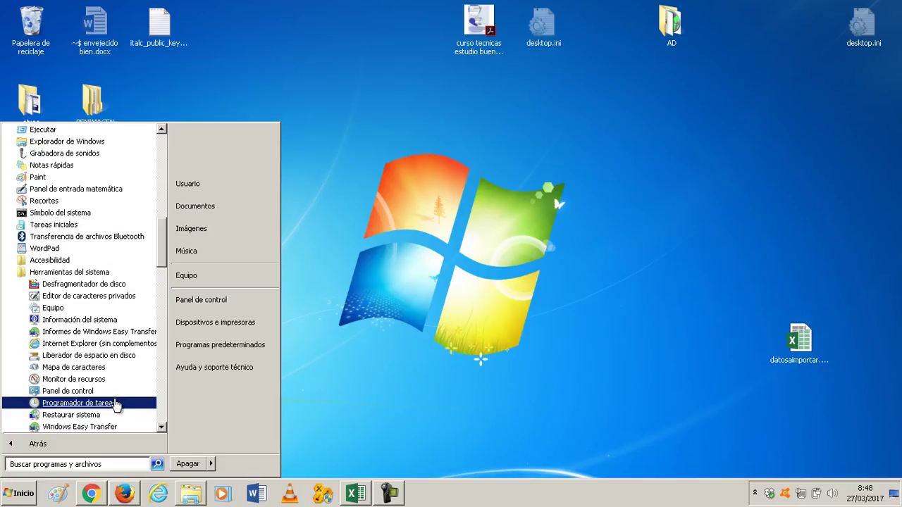
click(115, 403)
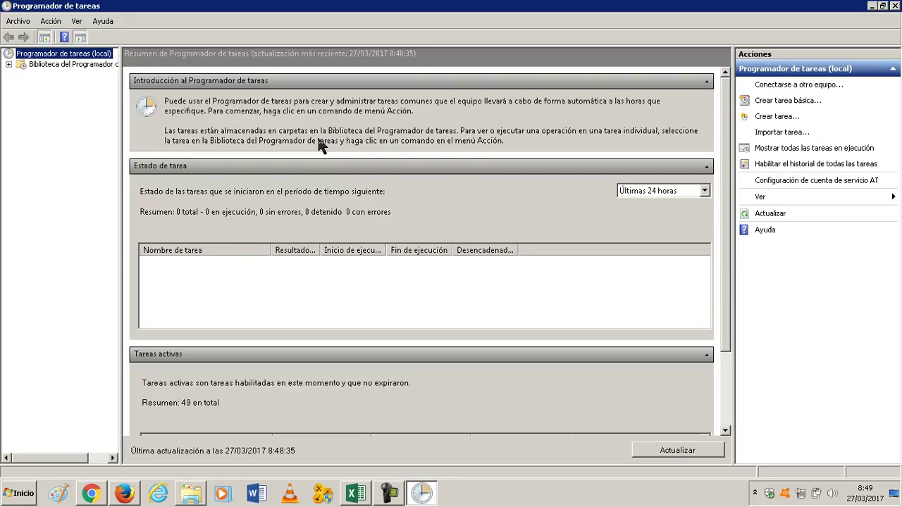
Step: Expand the task library, widen the folder tree to show full names, and check the Microsoft subfolders
click(9, 64)
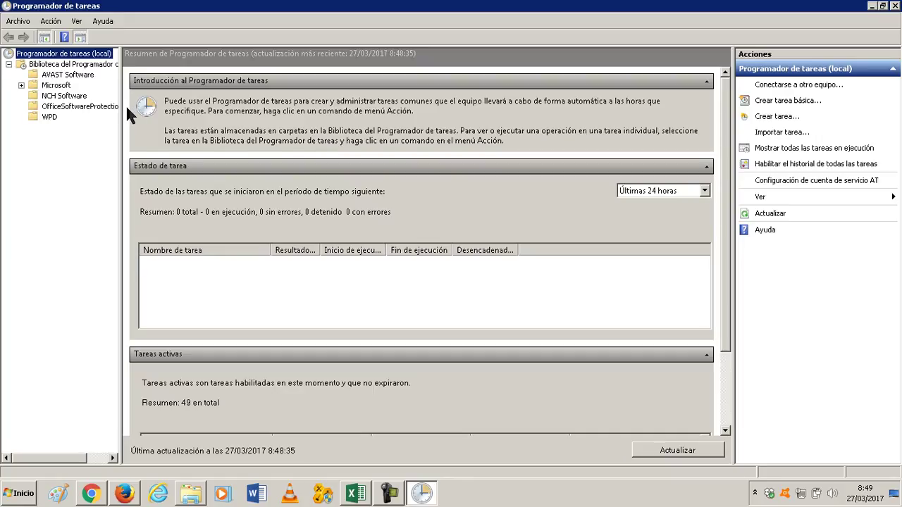
drag(121, 109, 187, 111)
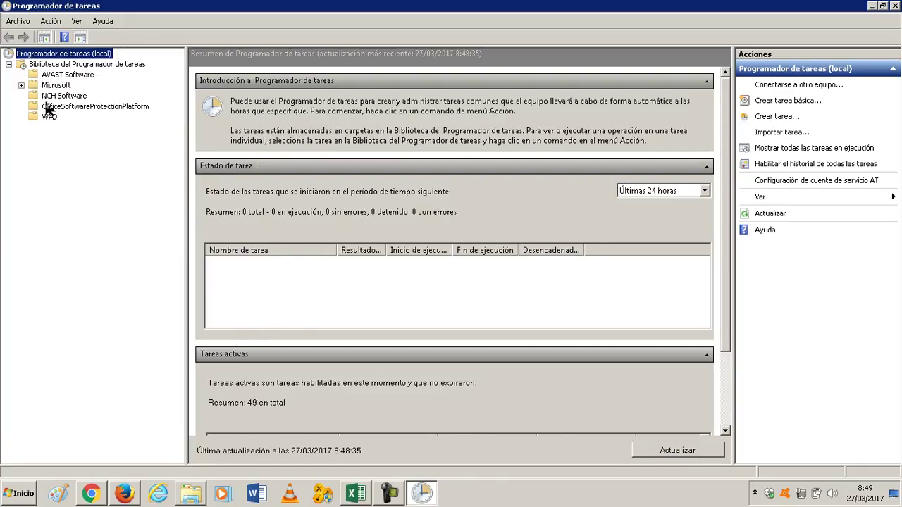
click(21, 85)
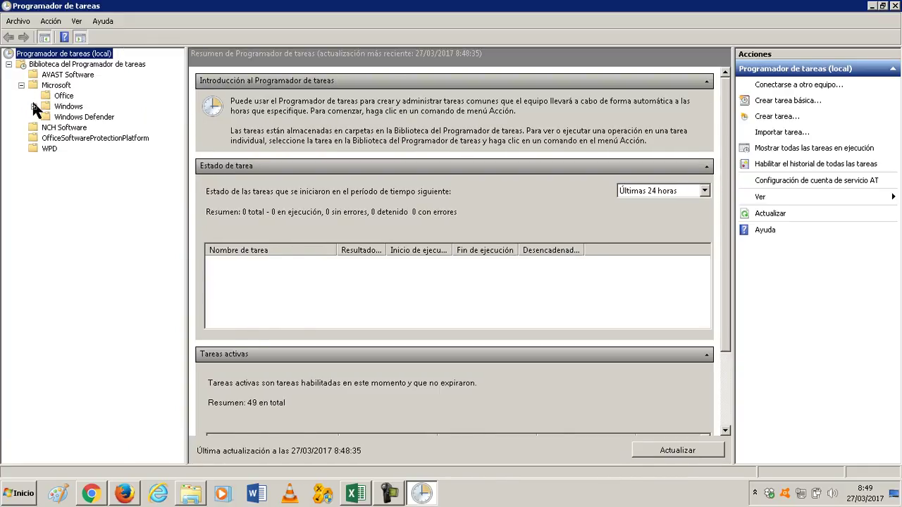
click(34, 106)
click(34, 106)
click(22, 85)
Step: Examine the scheduled tasks in the AVAST Software, NCH Software, OfficeSoftwareProtectionPlatform and WPD folders
click(42, 79)
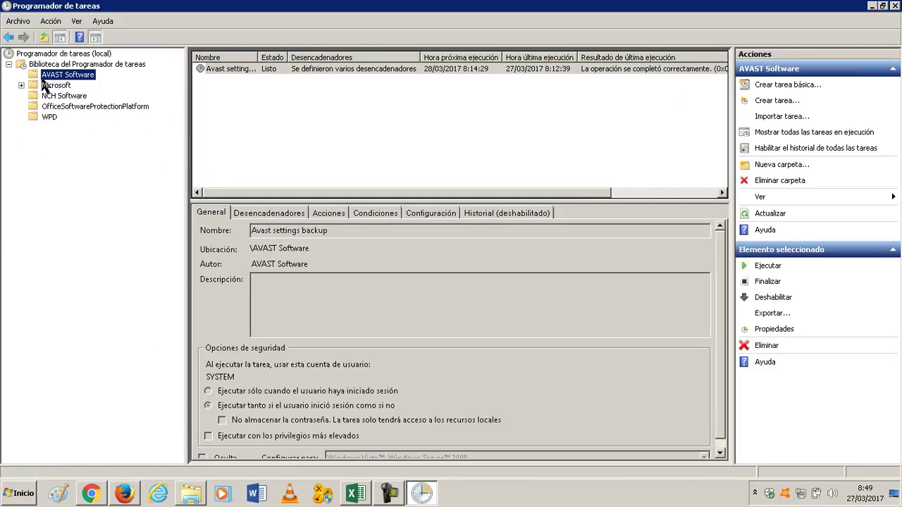
drag(257, 57, 297, 56)
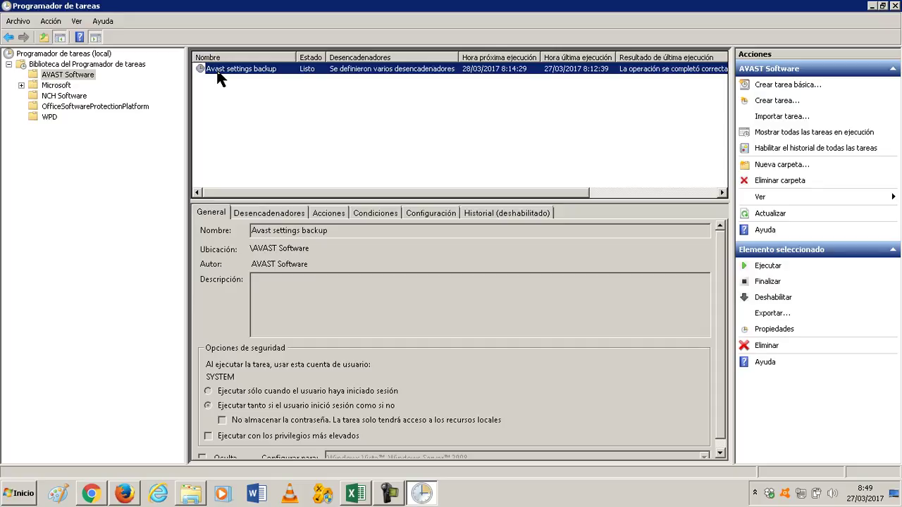
click(62, 98)
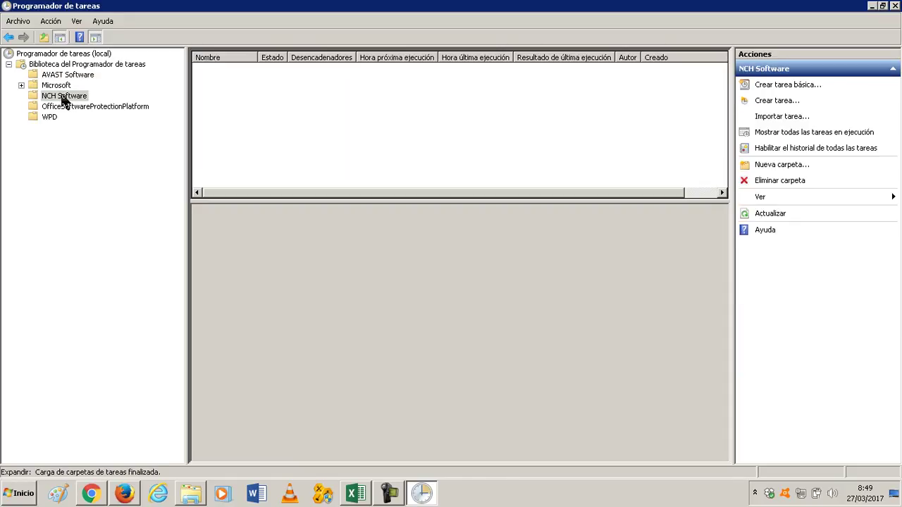
click(63, 107)
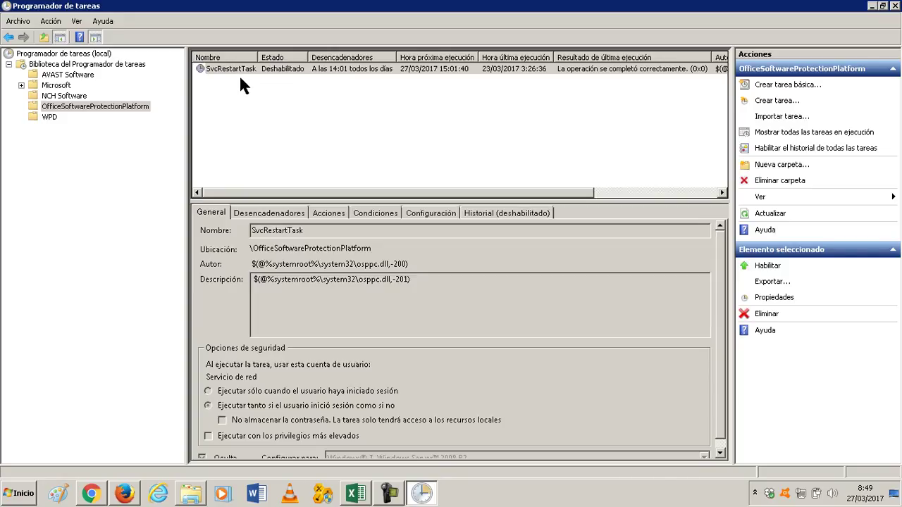
click(48, 118)
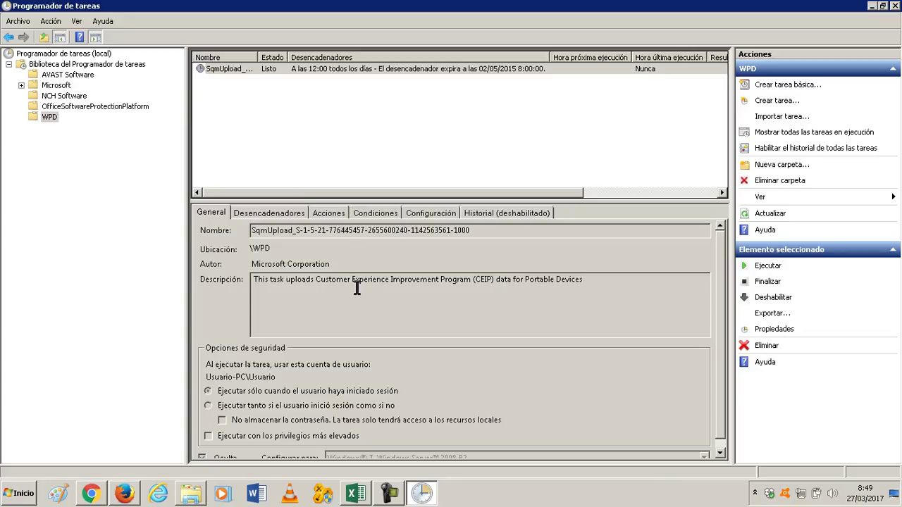
Step: Examine the tasks stored directly in Biblioteca del Programador de tareas, widening the name column to read them fully
click(63, 76)
key(Up)
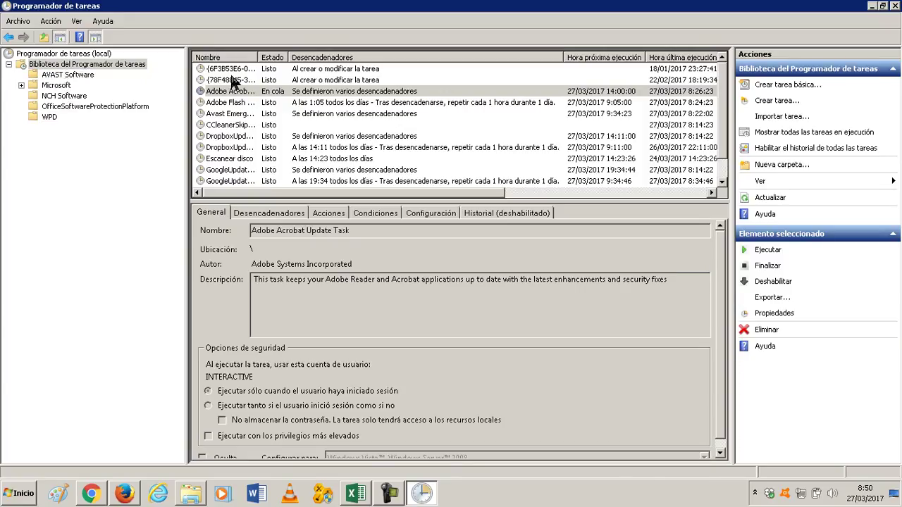
drag(259, 57, 382, 56)
scroll(361, 136, down, 1)
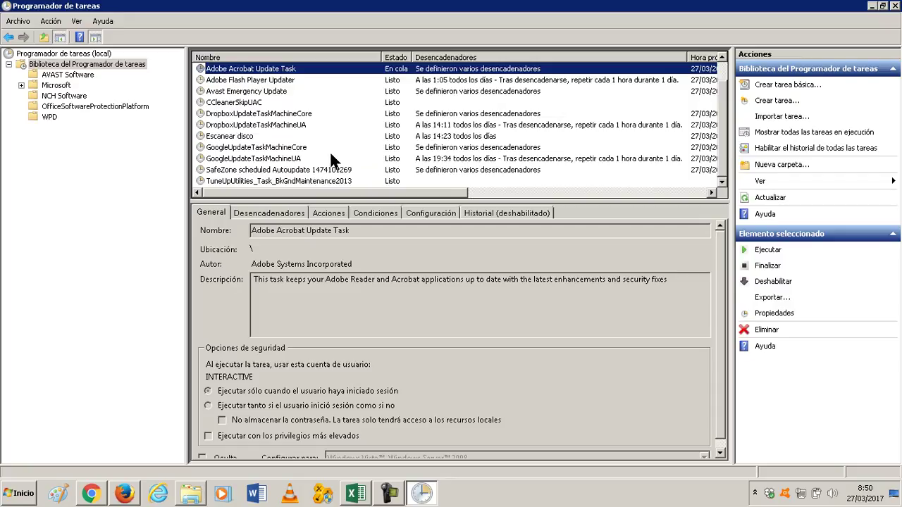
scroll(333, 159, up, 1)
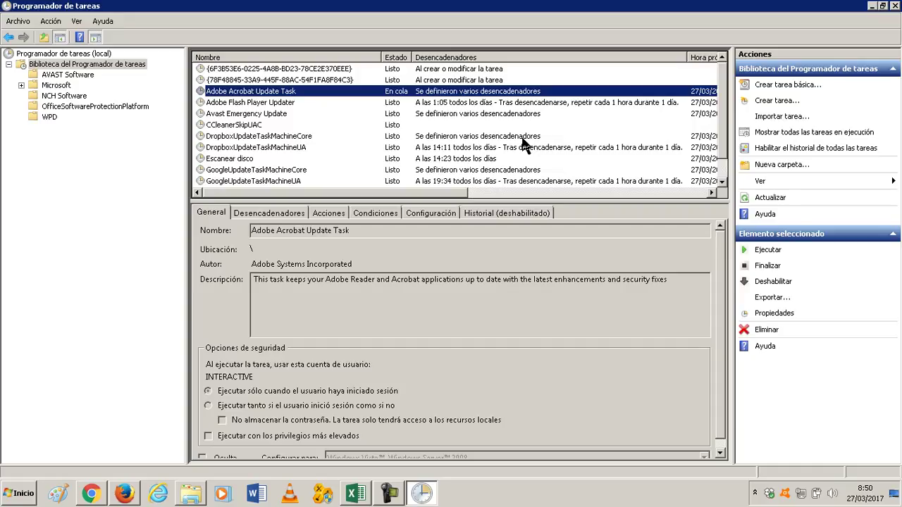
Step: Start creating a basic task in the task library
click(777, 86)
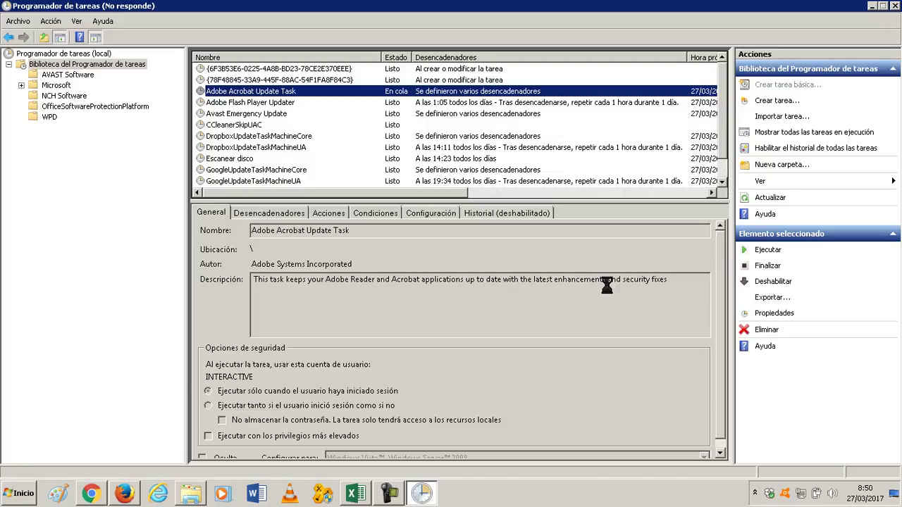
click(399, 502)
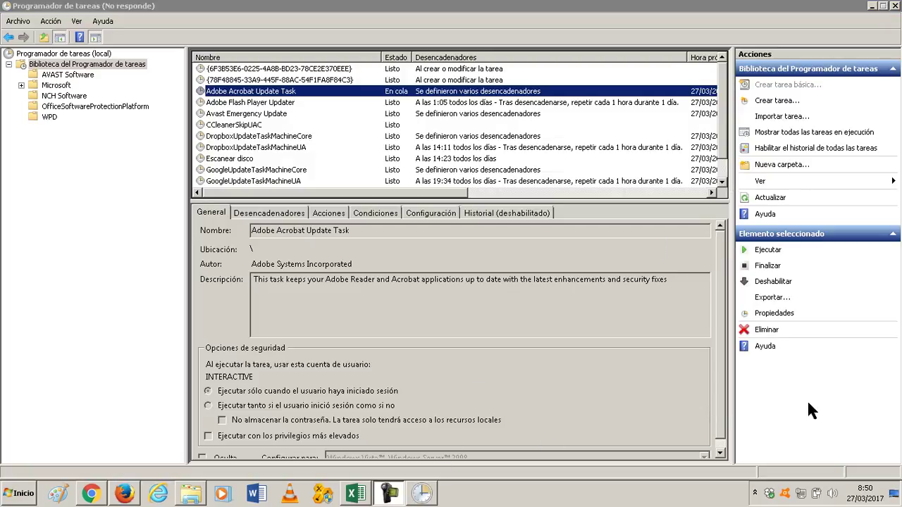
click(864, 393)
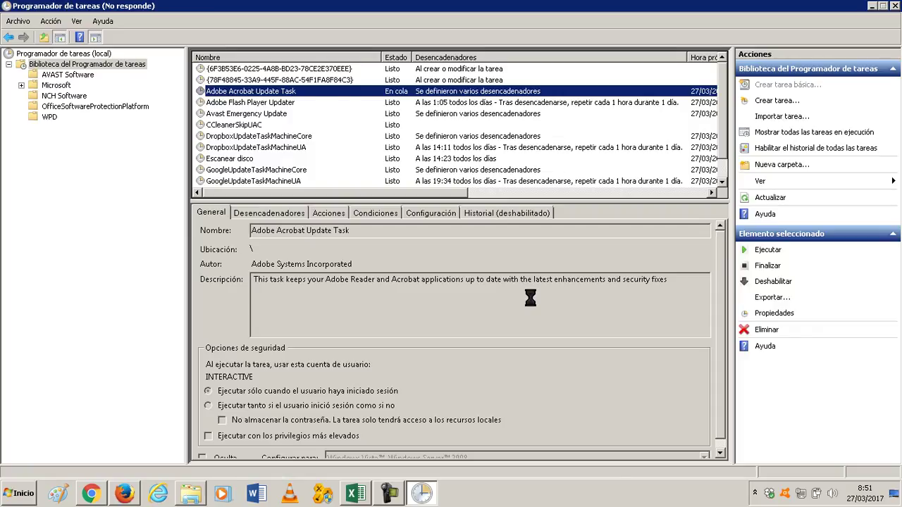
drag(421, 94, 392, 94)
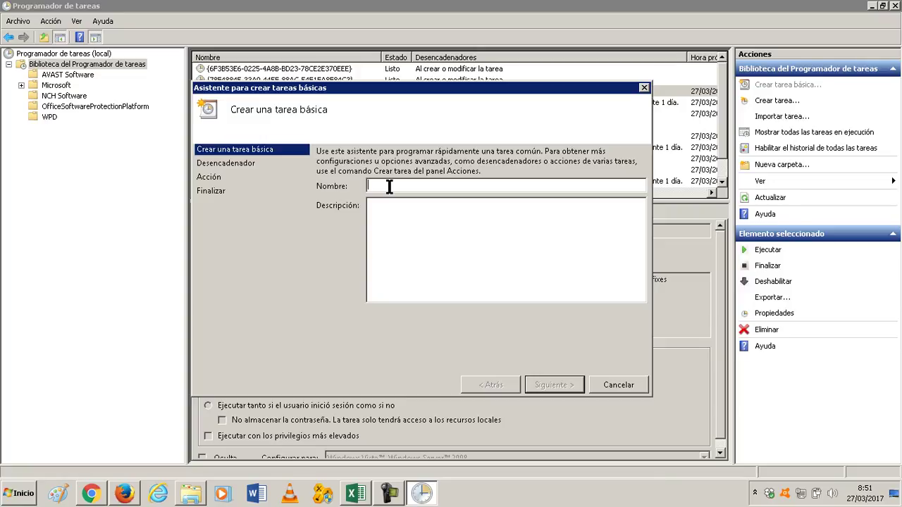
Step: Name the basic task "Abrir Mozilla"
text(admin)
key(BackSpace)
key(BackSpace)
key(BackSpace)
key(BackSpace)
key(BackSpace)
text(Abrir Mozilla)
Step: Enter "Abro Mozilla para probar" as the task's description and continue to the trigger choice
click(387, 215)
text(Abro)
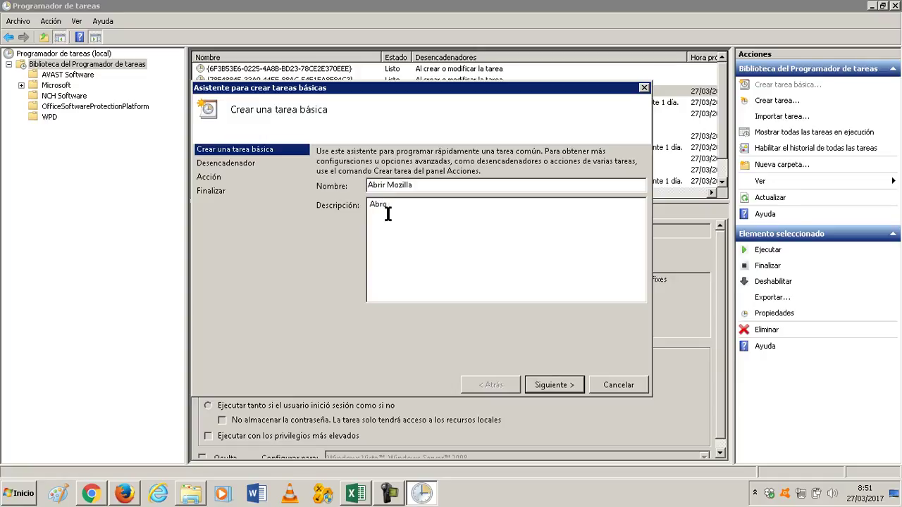
text( Moz)
text(para comenza)
key(BackSpace)
key(BackSpace)
key(BackSpace)
key(BackSpace)
key(BackSpace)
key(BackSpace)
key(BackSpace)
key(BackSpace)
text(probar)
click(572, 388)
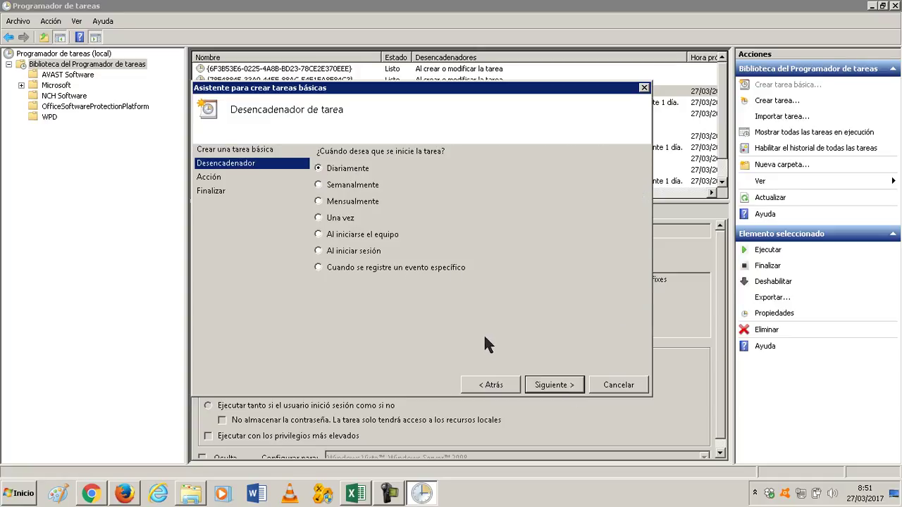
Step: Schedule the task to run daily with a start time of 8:53:00
click(541, 392)
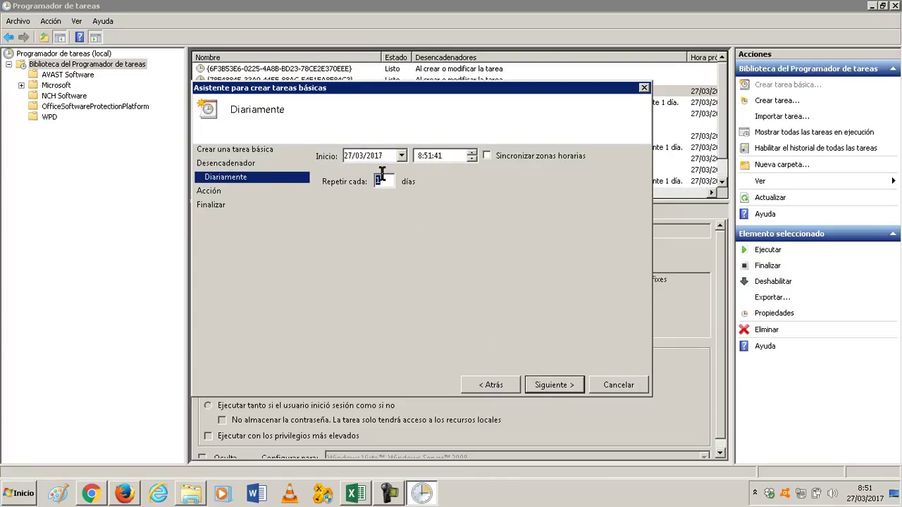
click(471, 152)
click(471, 152)
click(475, 158)
click(474, 158)
click(434, 158)
click(471, 152)
click(471, 152)
click(451, 152)
click(471, 153)
click(471, 153)
click(471, 152)
click(471, 159)
click(471, 158)
click(552, 385)
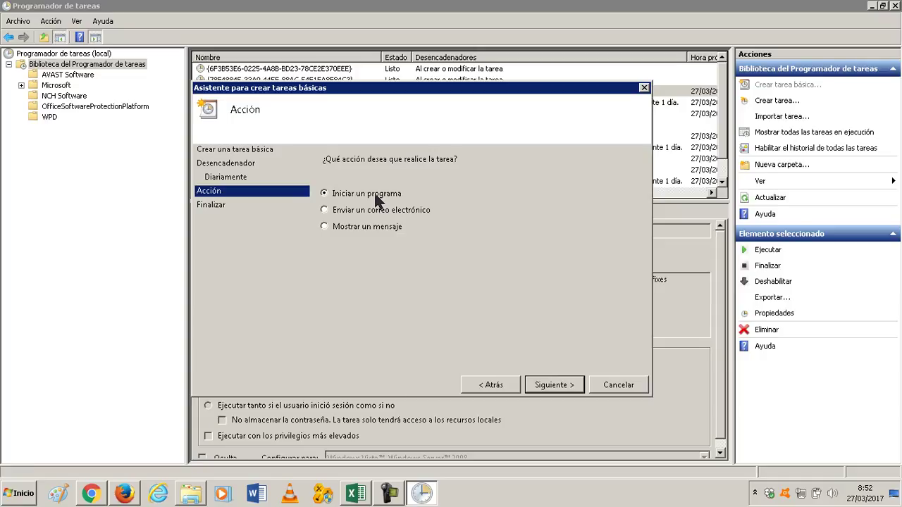
Step: Return to the task's basic details, rename it "Recordar lo guapo que eres" and set the description to "Eres muy guapo"
click(507, 388)
click(508, 387)
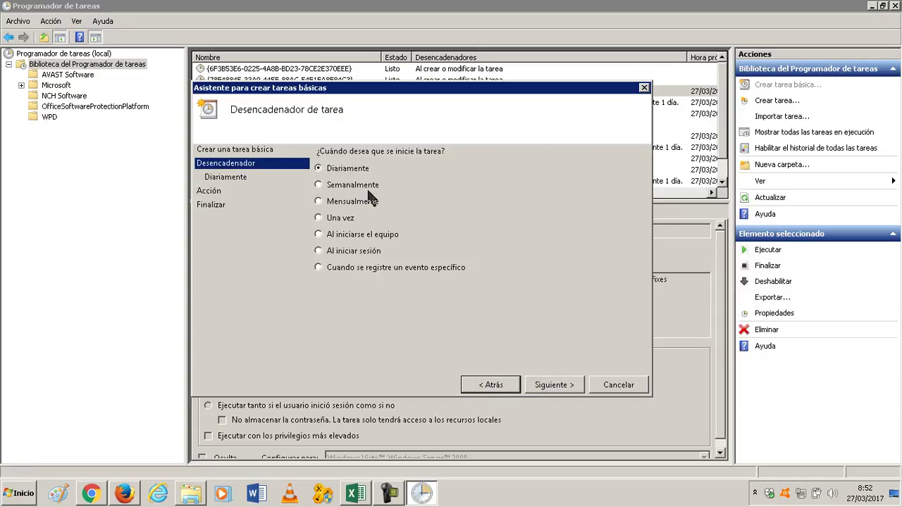
click(475, 385)
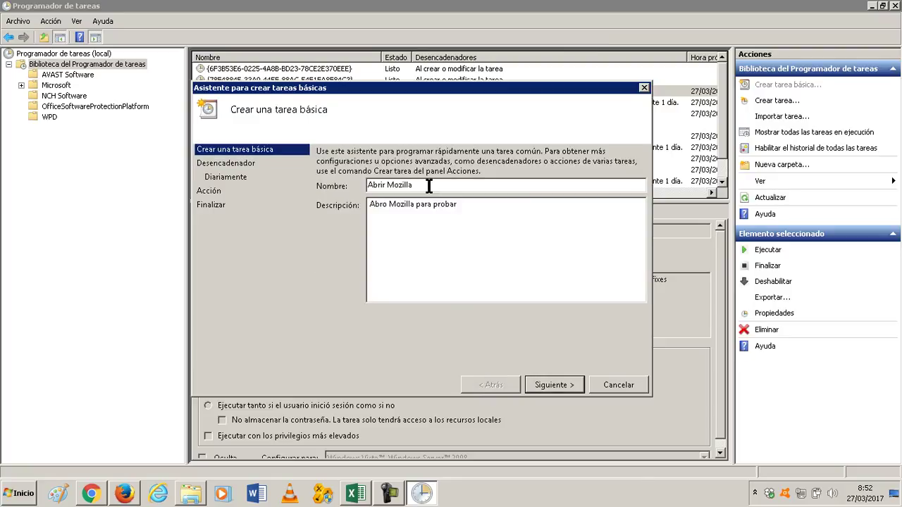
drag(429, 185, 262, 187)
text(Recordar lo guapo que eres)
drag(481, 187, 382, 204)
drag(459, 203, 296, 196)
text(Eres muy guapo)
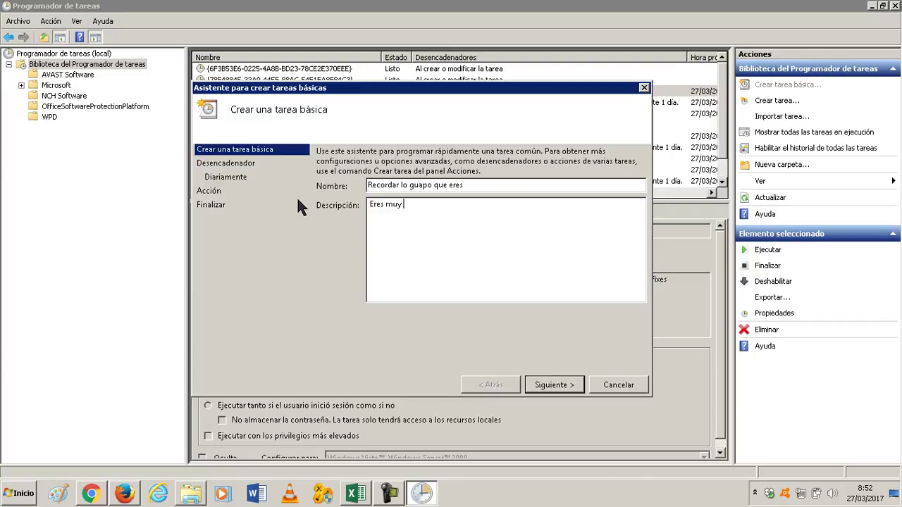
Step: Keep the daily trigger, choose Mostrar un mensaje as the action, and title the message "Eres muy guapo y cantas muy bien"
click(551, 384)
click(551, 387)
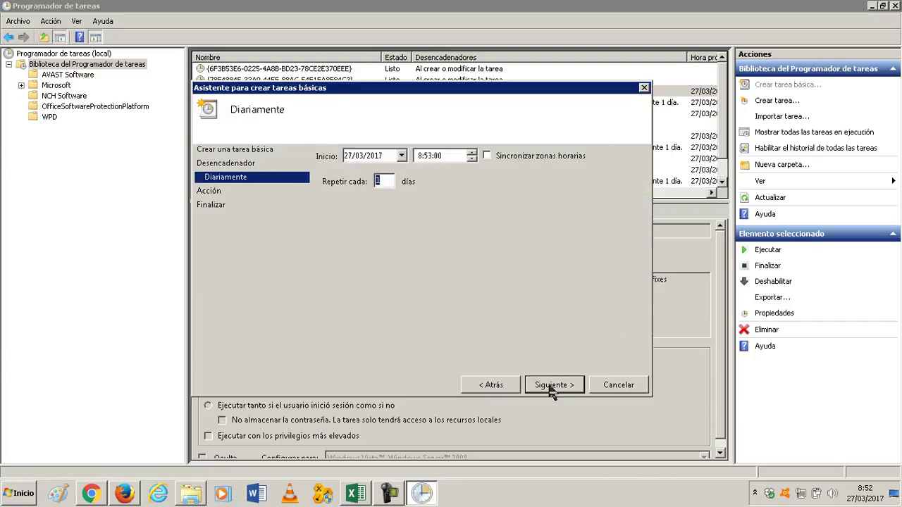
click(562, 387)
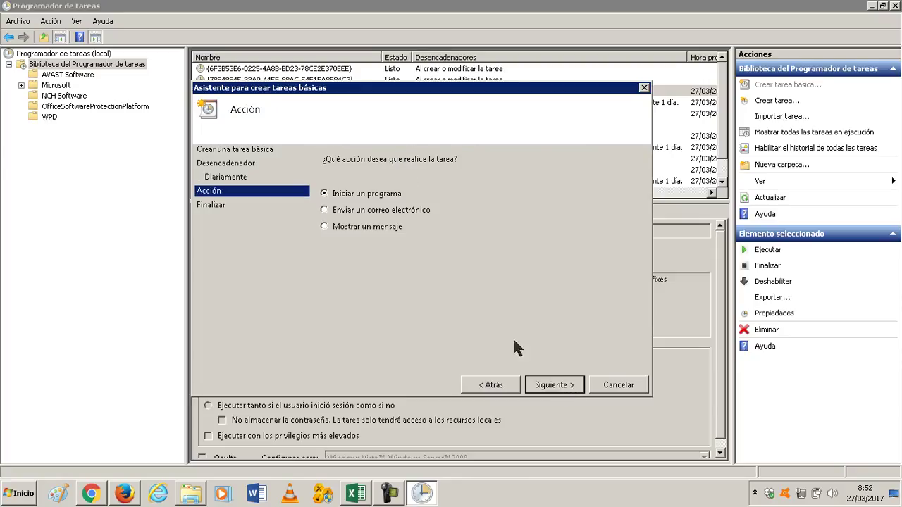
click(540, 387)
text(Eres muy gaupo)
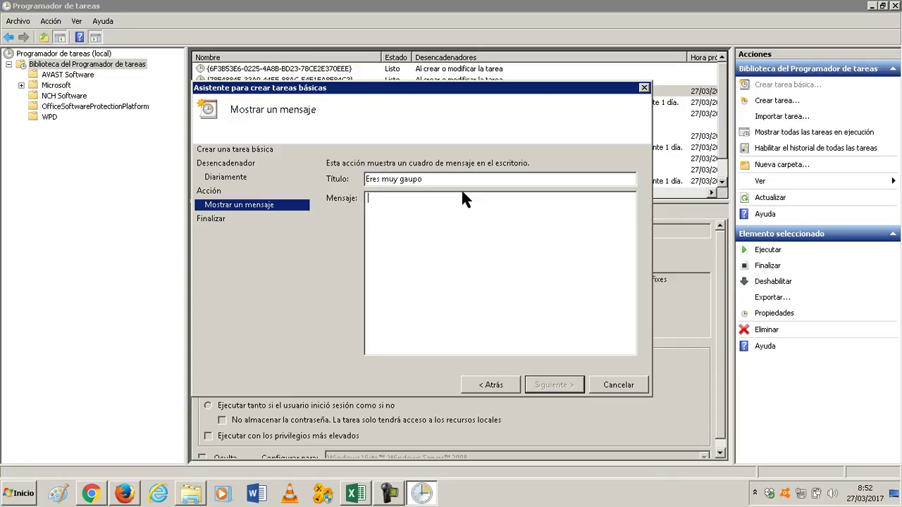
drag(443, 179, 403, 179)
key(BackSpace)
text(uapo y cantas muy bien)
key(Tab)
Step: Enter the message "Que nadie te diga lo contrario y si alguien te lo dice, me lo mandas" and finish creating the task
text(Que nadie te diga lo contrario y si alguien te lo dice, mel)
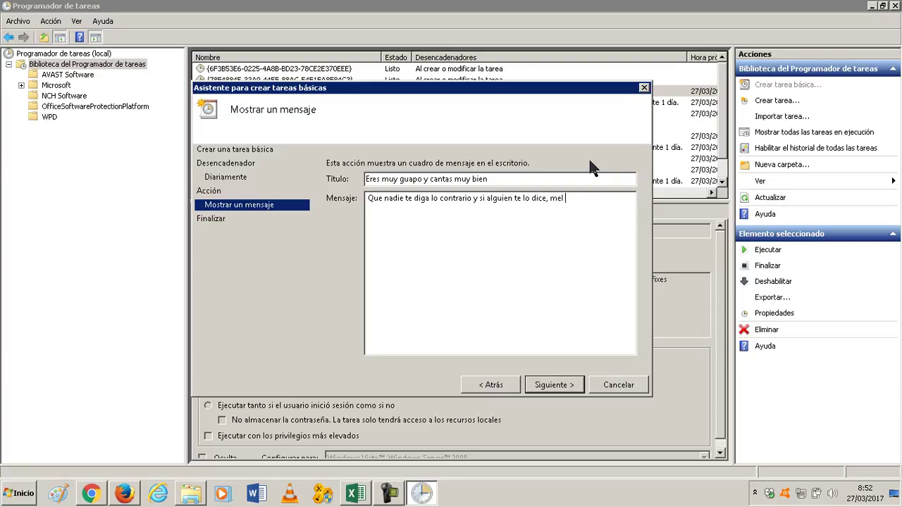
text( lo mandas)
click(552, 388)
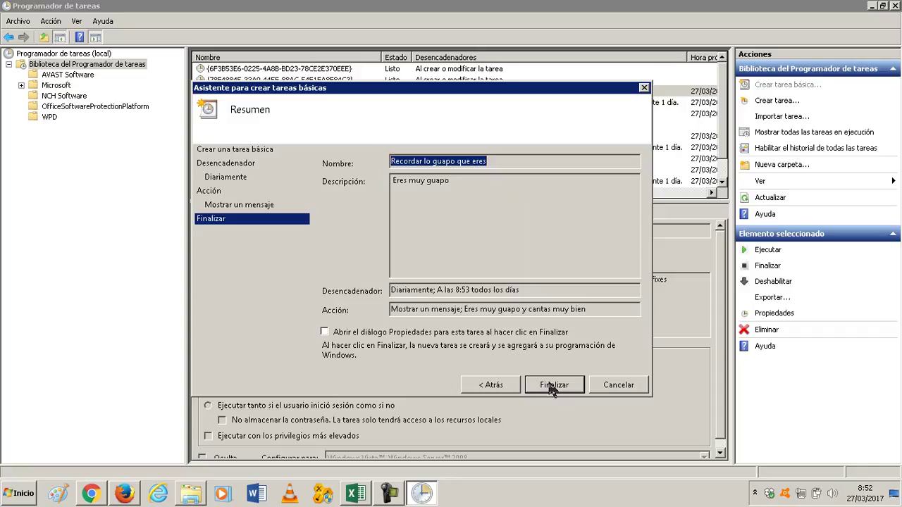
click(553, 385)
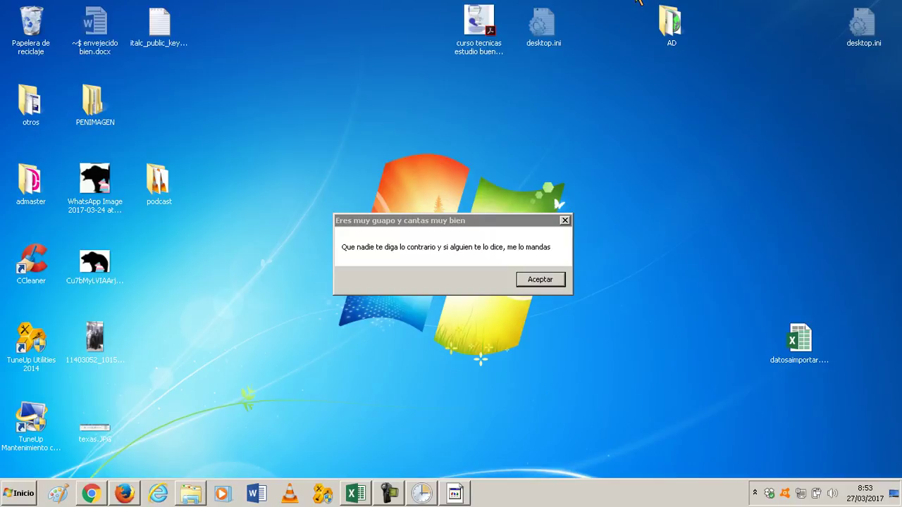
Step: Dismiss the scheduled message on the desktop and switch back to Programador de tareas
click(547, 283)
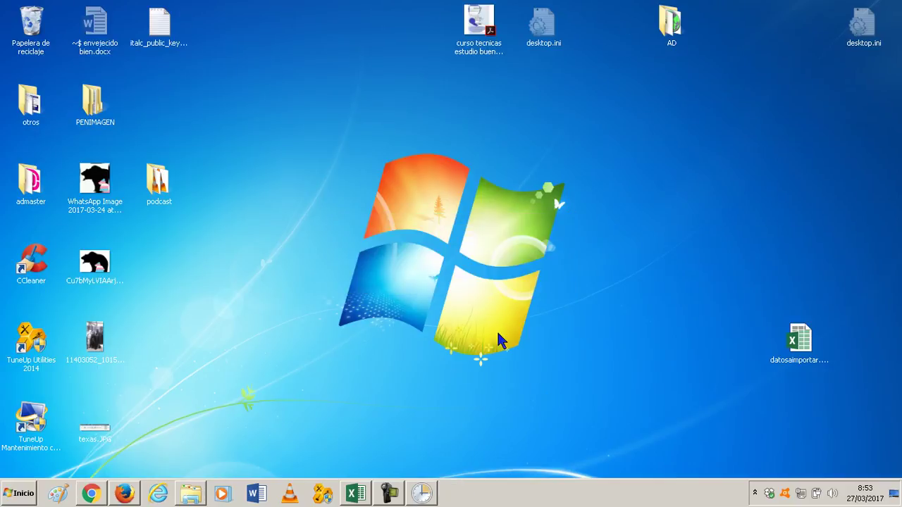
click(425, 491)
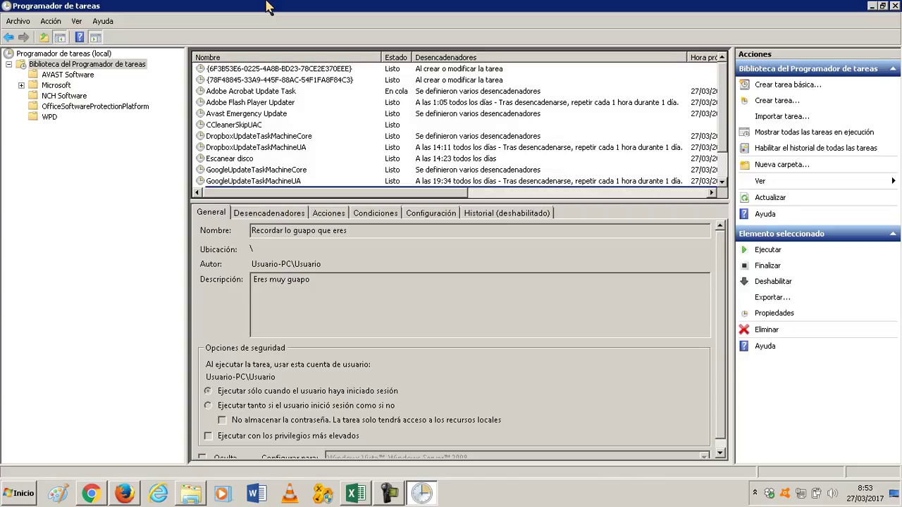
Step: Start a new basic task named "Abrir Chrome y meterme en mi canal de Youtube" and keep the daily trigger
click(788, 87)
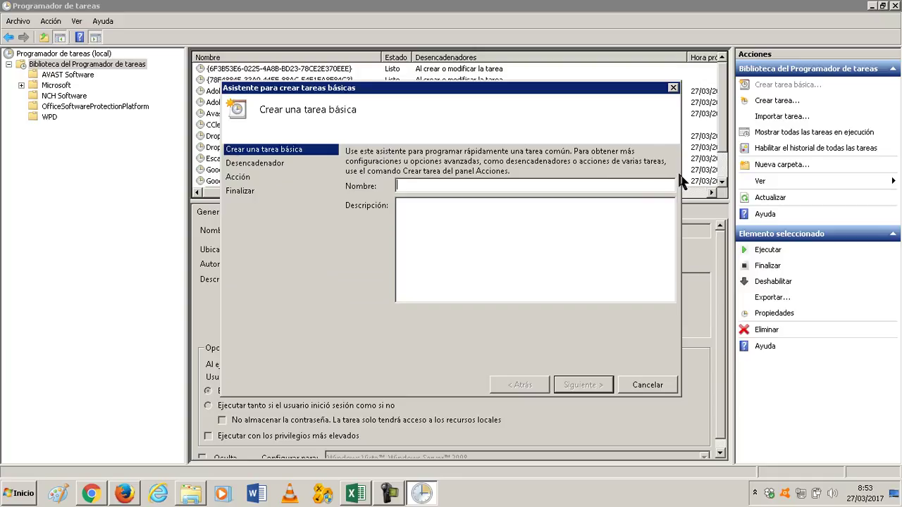
text(Abrir Chrome y meter)
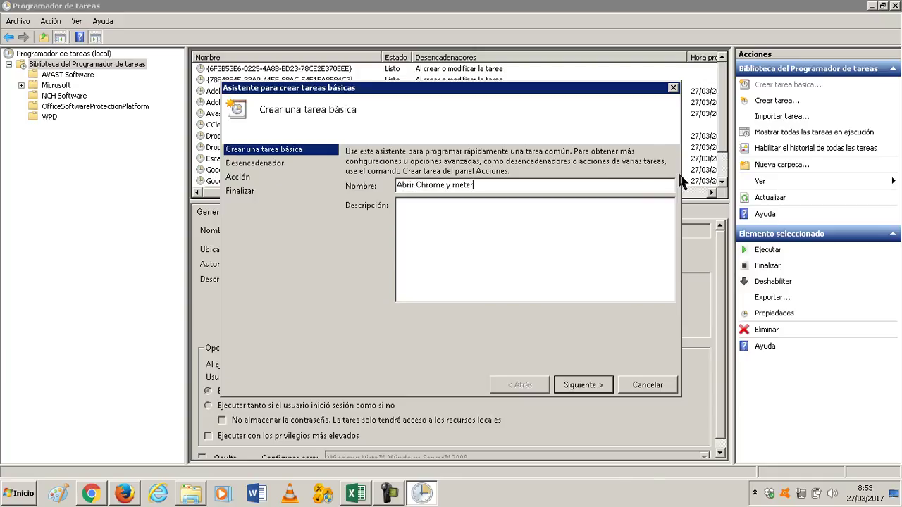
text(me en mi canal de Youtube)
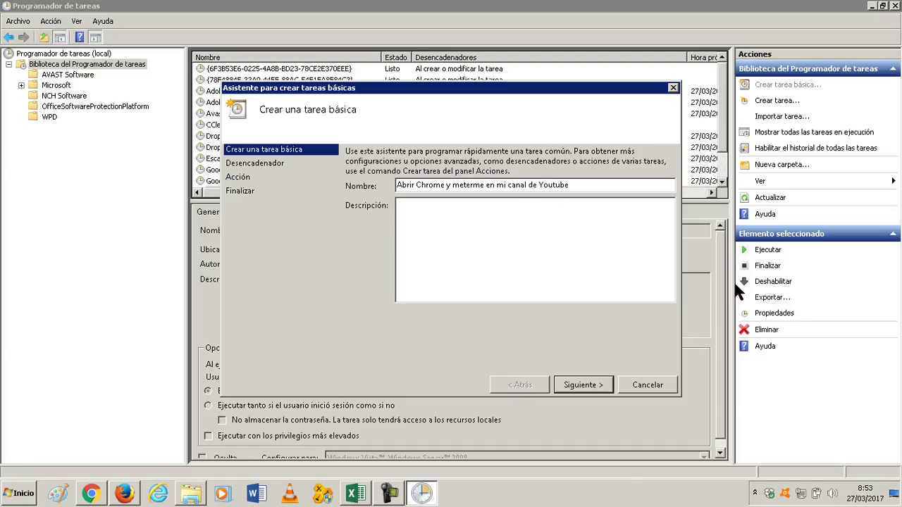
click(570, 387)
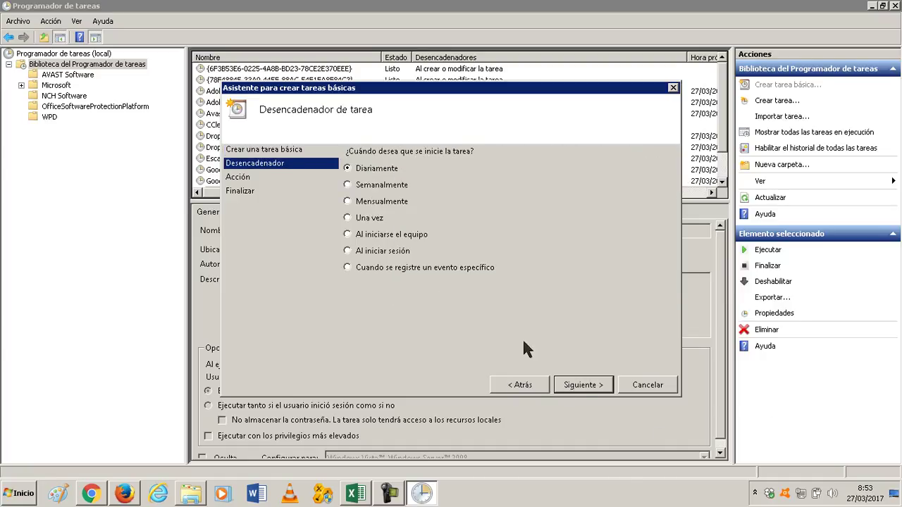
click(597, 387)
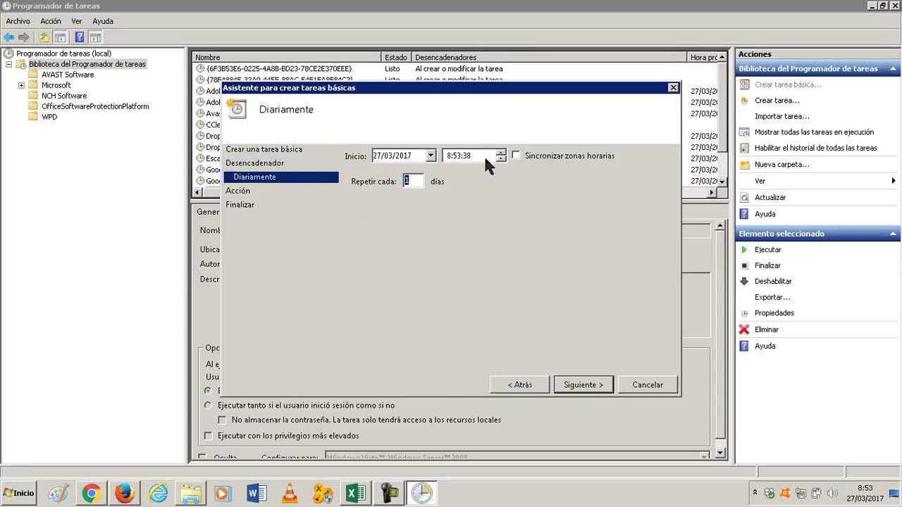
Step: Set the daily trigger's start time to 8:56:00
click(459, 157)
click(501, 152)
click(501, 153)
click(501, 152)
click(486, 155)
click(501, 153)
click(501, 153)
click(501, 153)
click(501, 160)
click(501, 160)
click(501, 160)
click(501, 160)
click(501, 160)
click(501, 160)
click(501, 160)
click(502, 160)
click(501, 160)
click(502, 160)
click(501, 160)
click(501, 160)
click(501, 160)
click(501, 160)
click(501, 160)
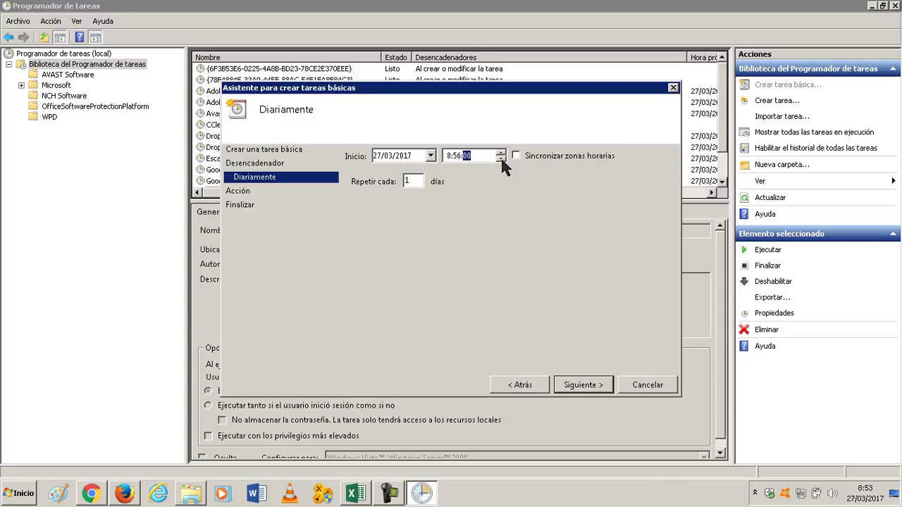
Step: Keep Iniciar un programa as the task's action and open the file browser for choosing the program
click(570, 392)
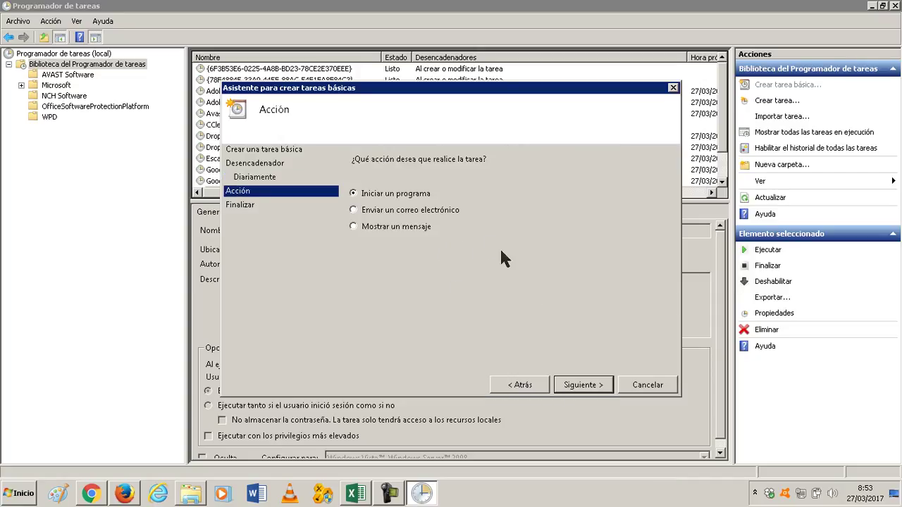
click(578, 391)
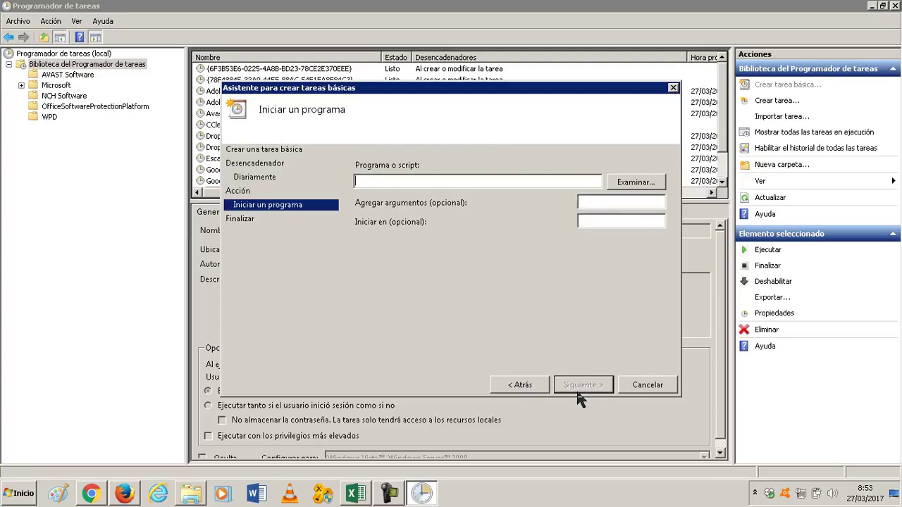
click(632, 183)
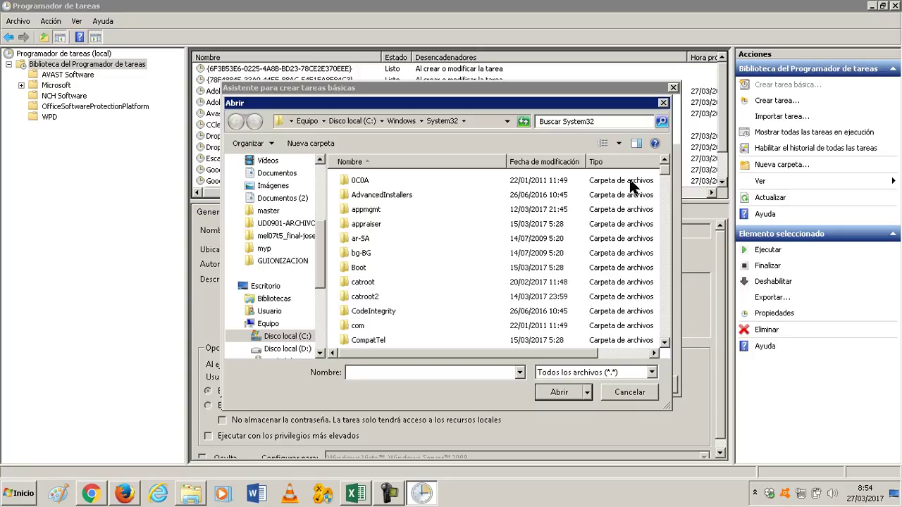
drag(667, 178, 677, 283)
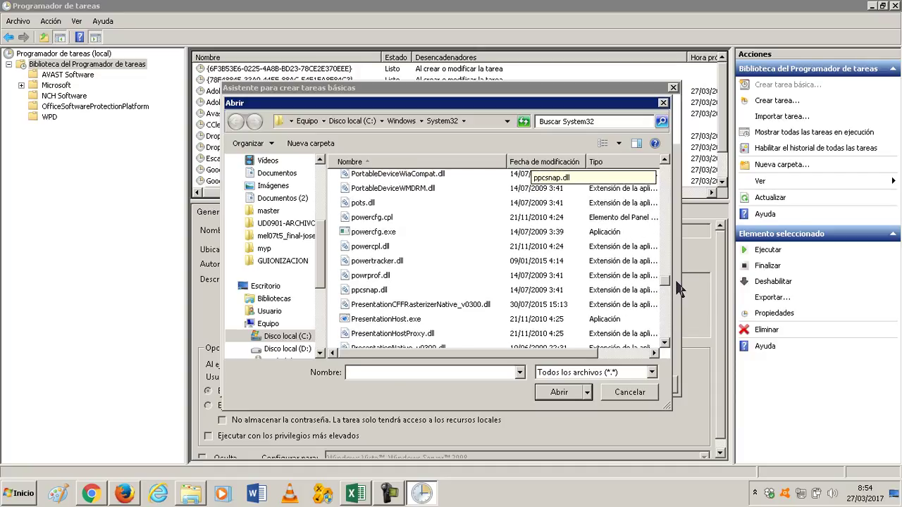
click(367, 221)
scroll(368, 221, up, 10)
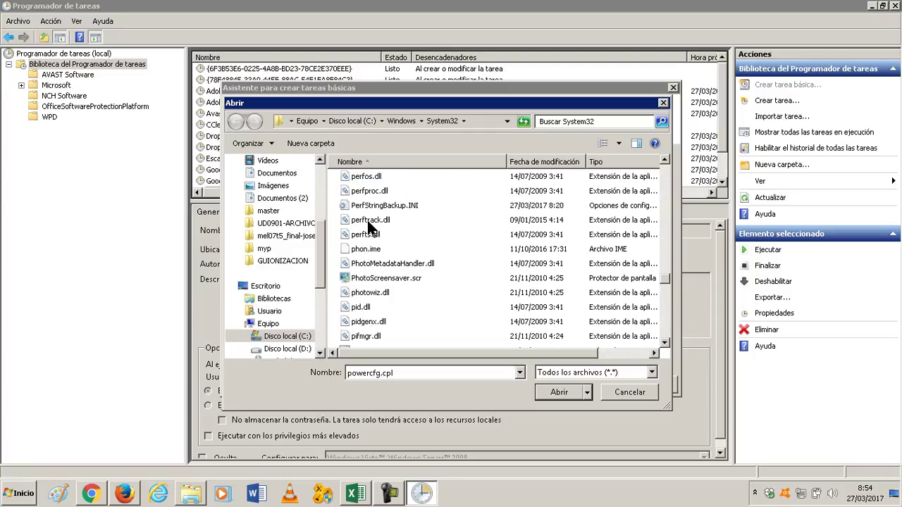
scroll(367, 225, up, 10)
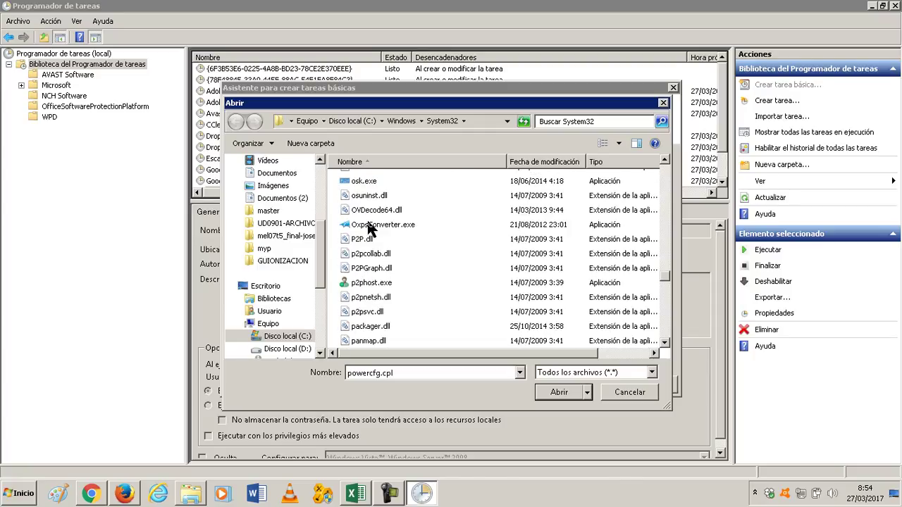
scroll(367, 224, down, 2)
scroll(368, 230, down, 1)
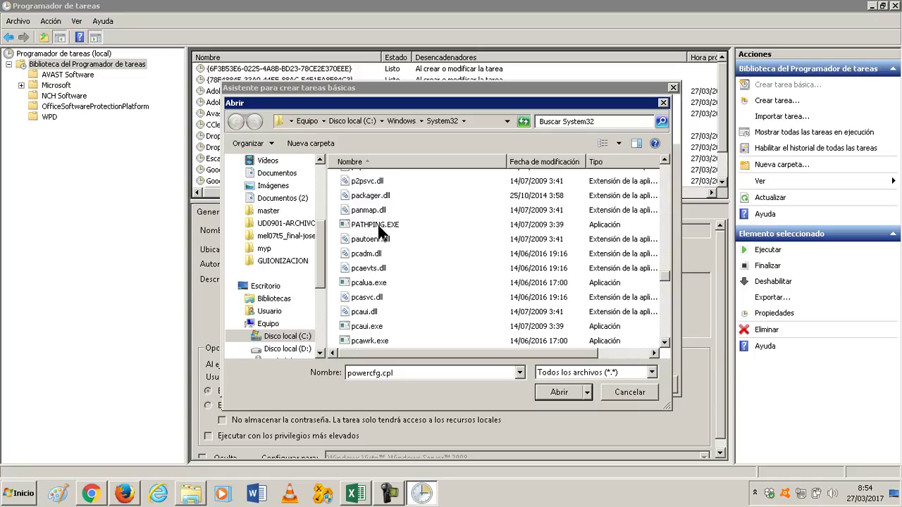
Step: Look through the Archivos de programa folder on drive C: for the Chrome program
click(362, 121)
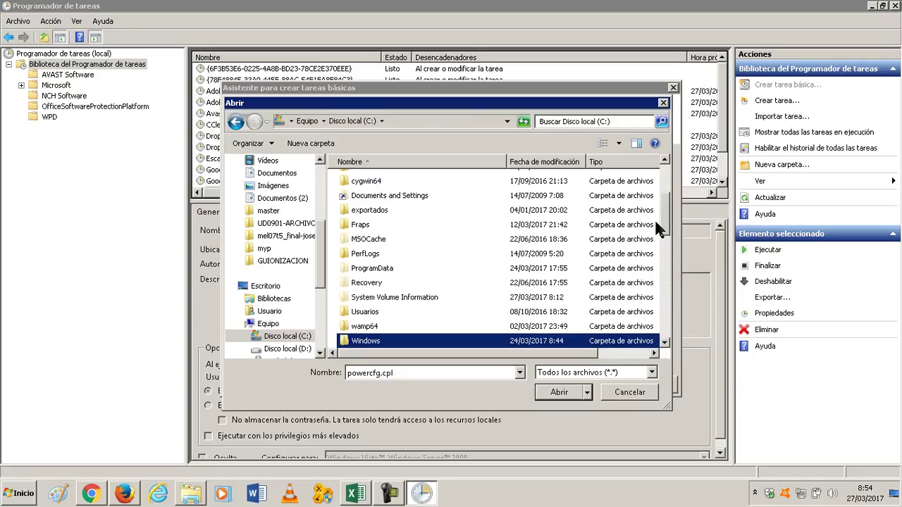
scroll(666, 223, up, 1)
scroll(666, 223, up, 3)
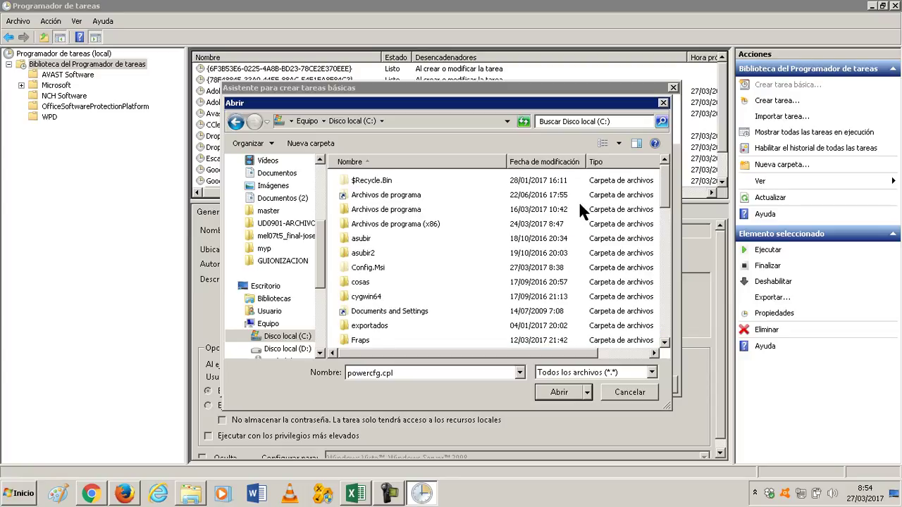
double_click(410, 210)
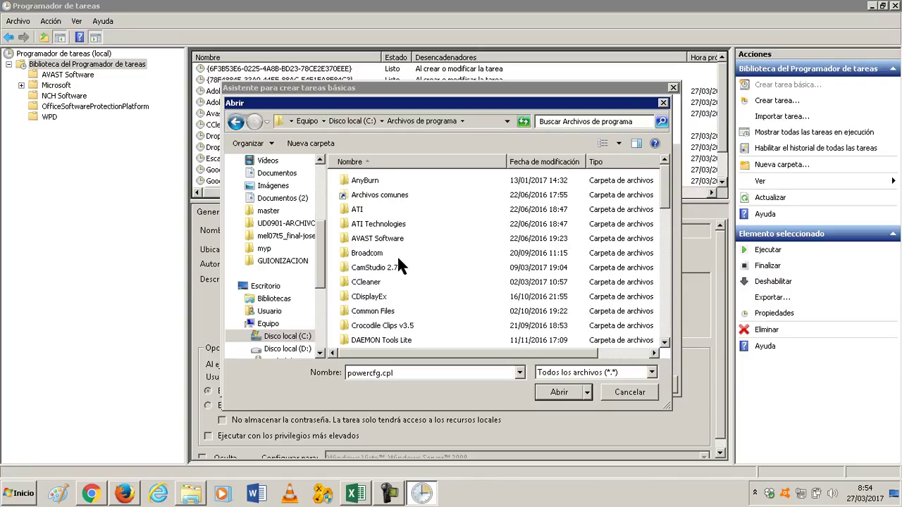
scroll(397, 255, down, 15)
scroll(397, 255, up, 1)
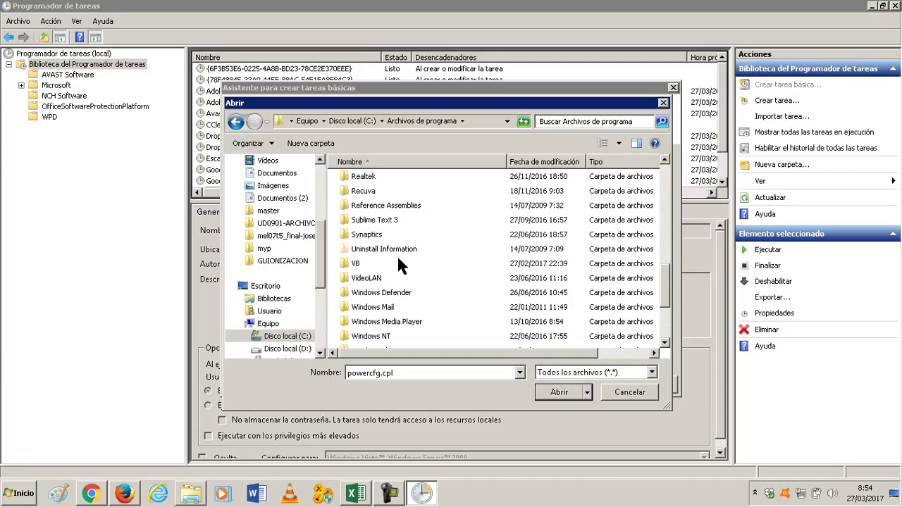
scroll(397, 255, up, 5)
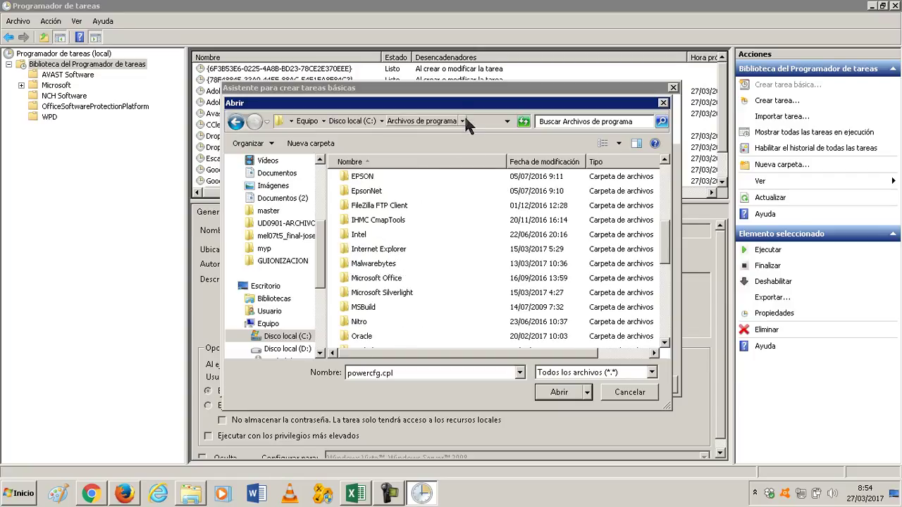
scroll(409, 255, up, 1)
scroll(408, 257, down, 1)
scroll(412, 261, up, 4)
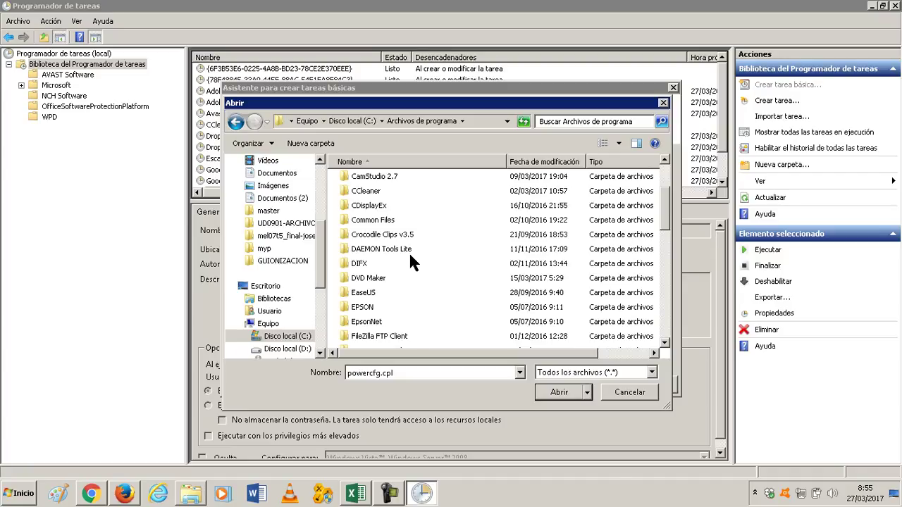
scroll(412, 262, up, 2)
Step: Choose chrome.exe from Archivos de programa (x86)\Google\Chrome\Application as the program to start
click(352, 121)
double_click(375, 224)
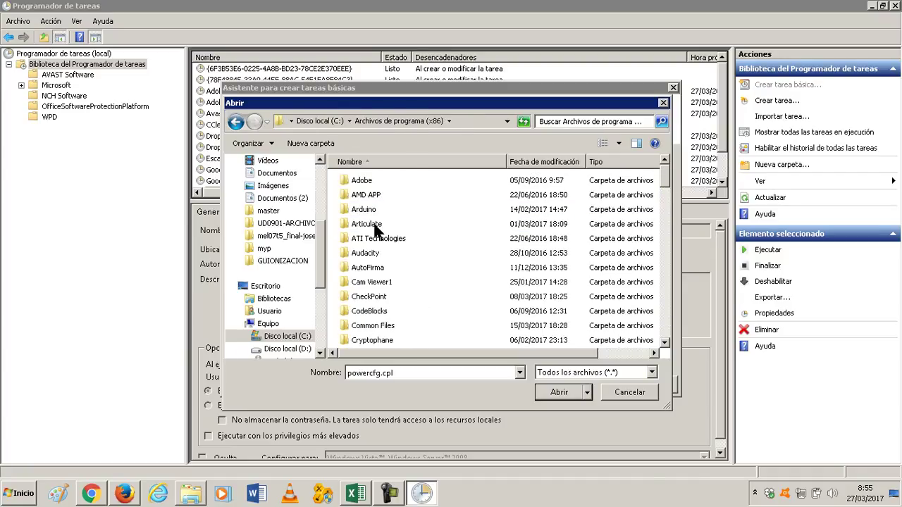
scroll(375, 225, down, 2)
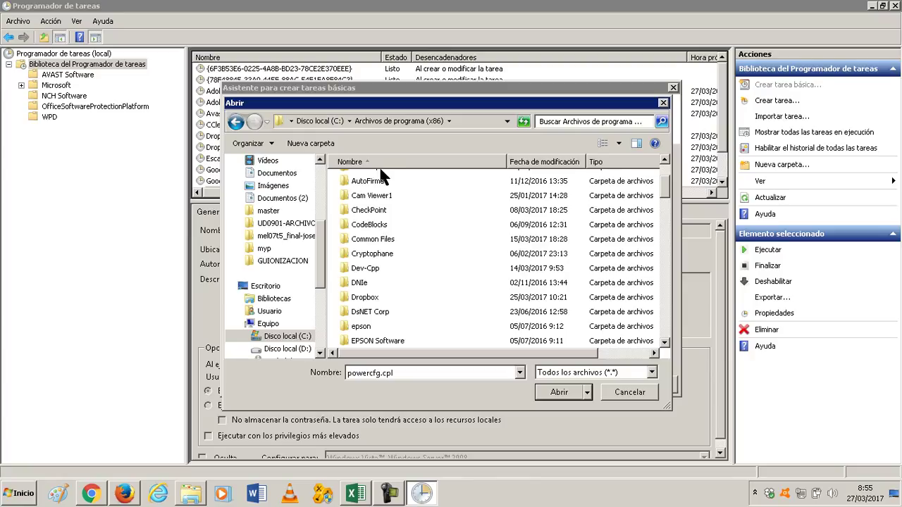
scroll(403, 220, down, 2)
scroll(403, 224, down, 2)
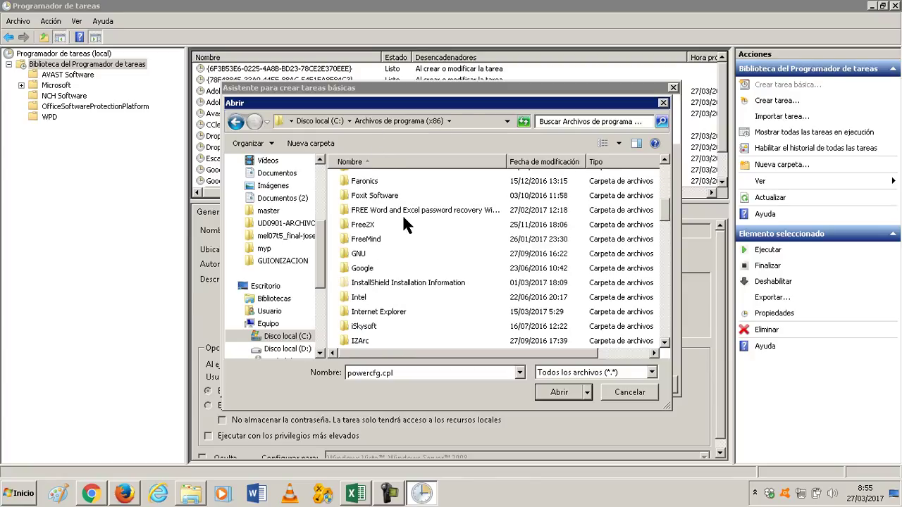
double_click(373, 268)
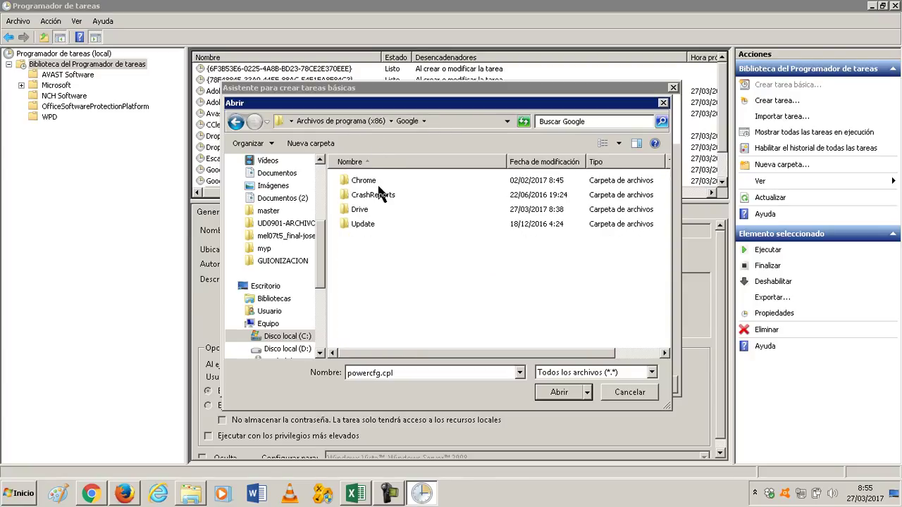
double_click(375, 183)
double_click(370, 182)
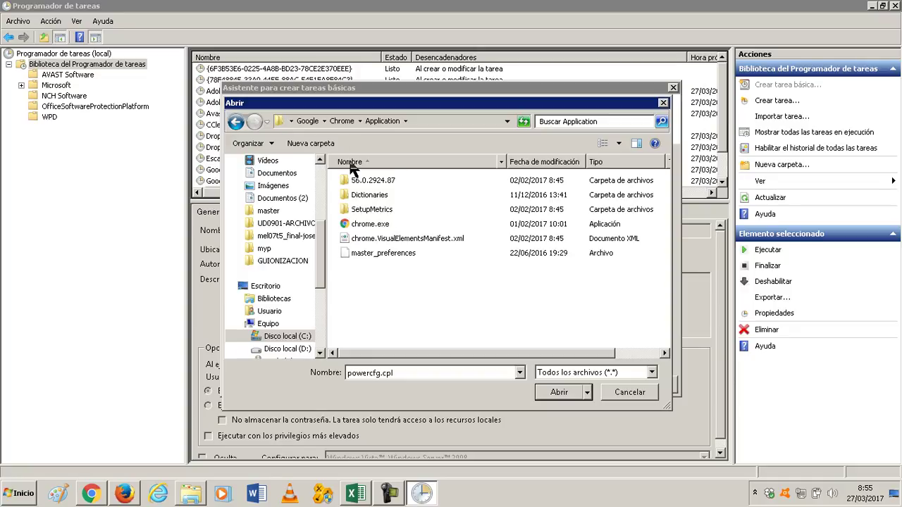
double_click(361, 225)
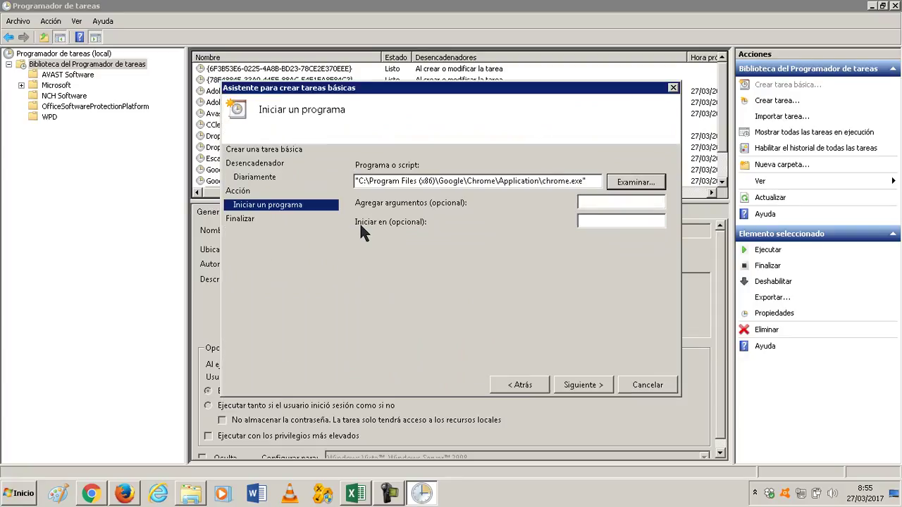
click(590, 220)
click(590, 203)
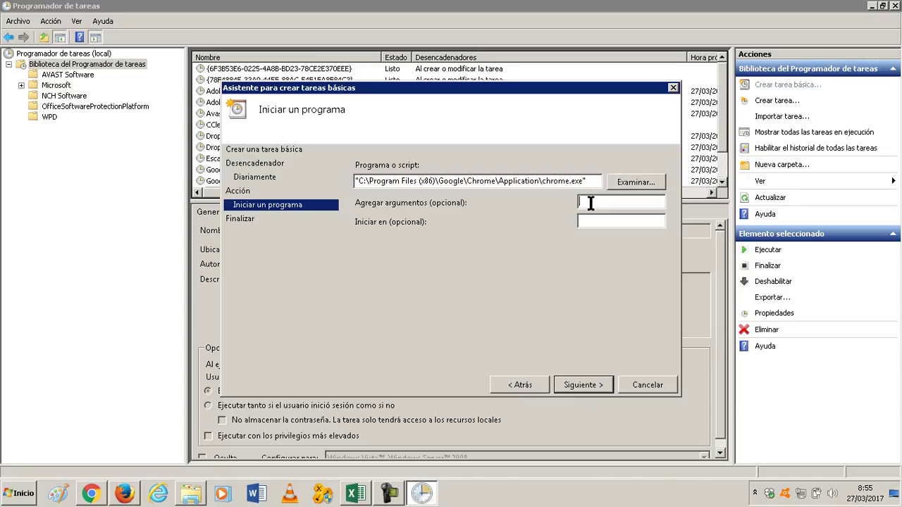
text(www.youtube.com)
key(Tab)
click(590, 388)
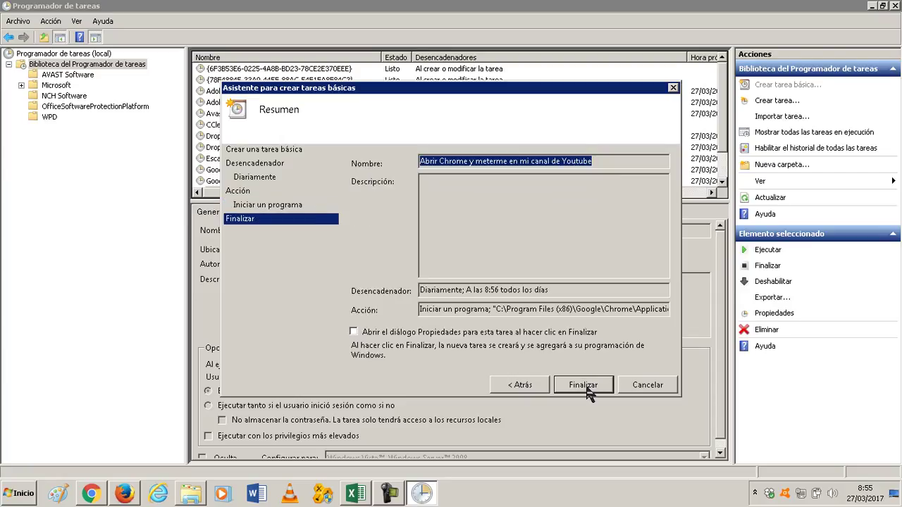
click(589, 392)
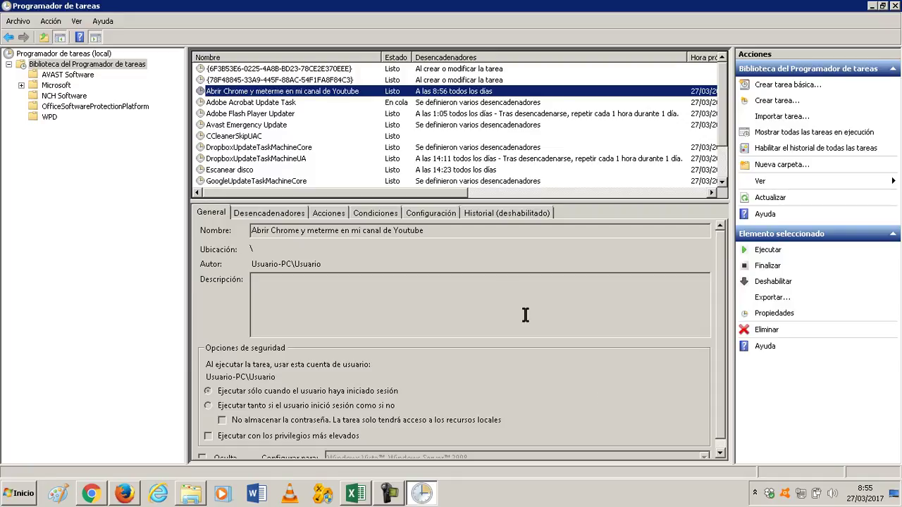
Step: Let the scheduled task open YouTube in Chrome, and close that browser window
click(344, 147)
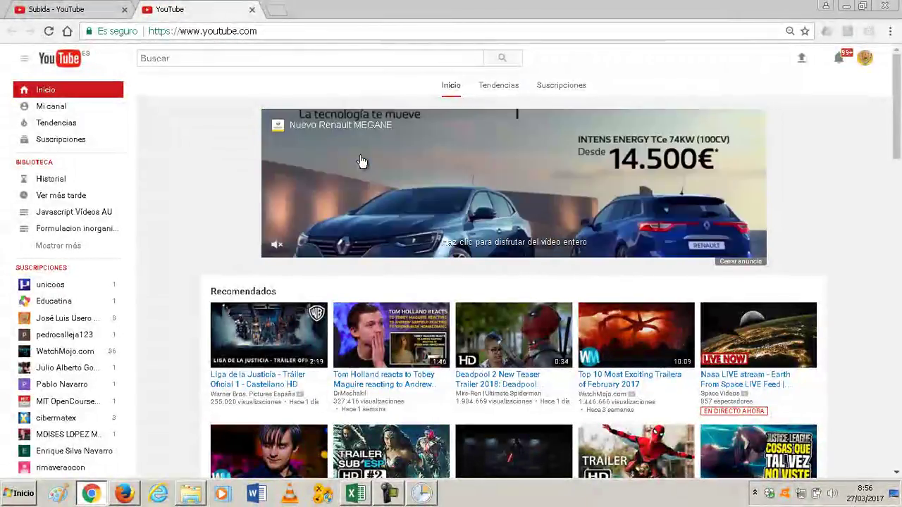
click(881, 11)
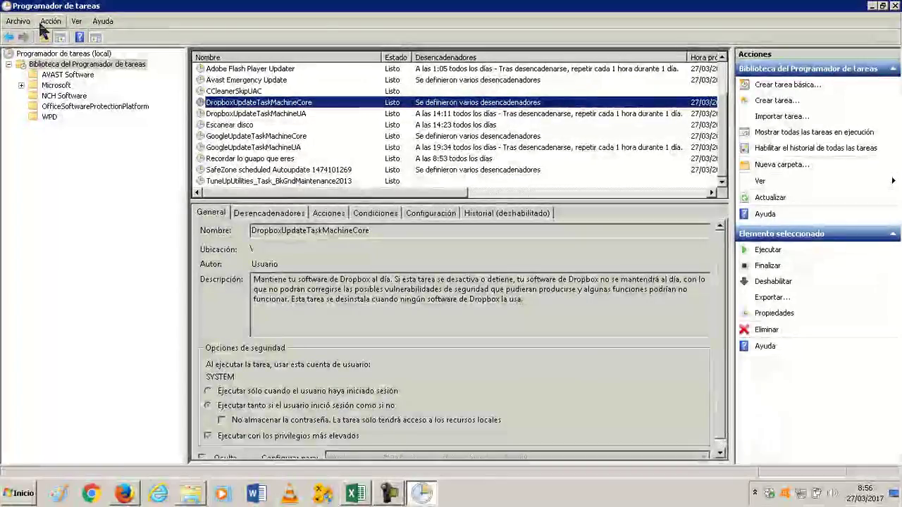
Step: Start another basic task and enter "Abrir Chrome y abrir" as the beginning of its name
click(800, 86)
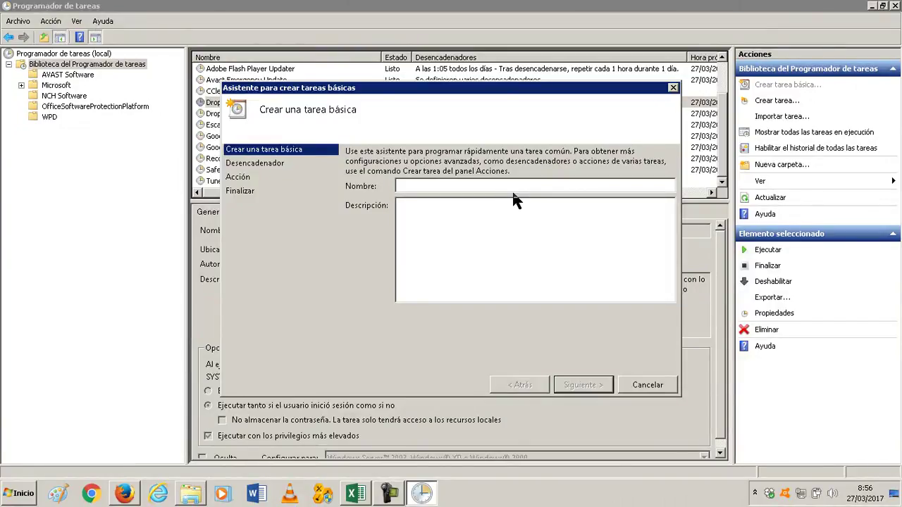
text(Abrir Chrome y abrir)
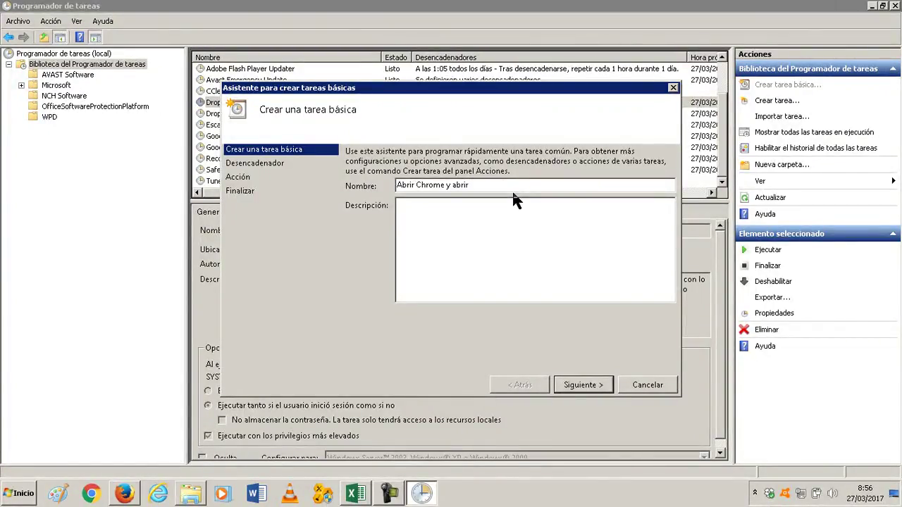
text(ww)
key(BackSpace)
key(BackSpace)
text(www.)
key(BackSpace)
key(BackSpace)
key(BackSpace)
key(BackSpace)
Step: Switch to Firefox and search for INCIBE in a new tab
click(124, 493)
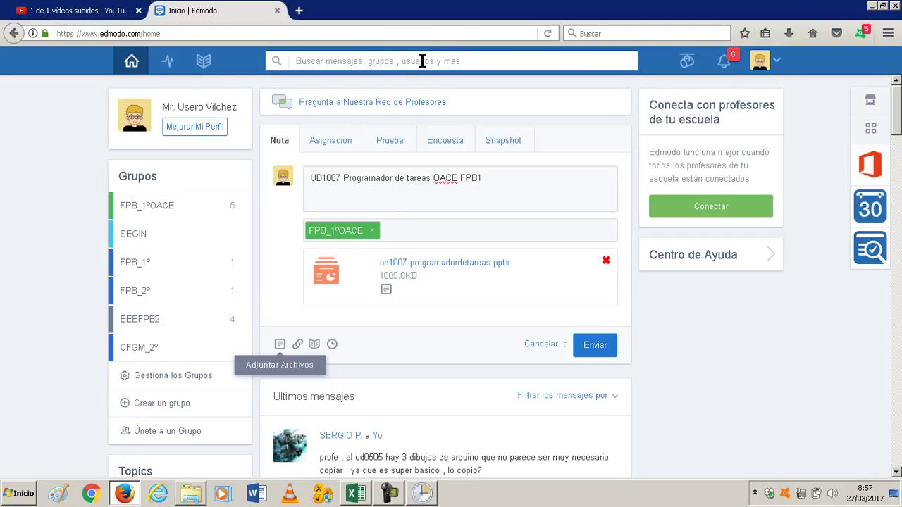
click(299, 11)
click(588, 30)
text(INCIBE)
key(Return)
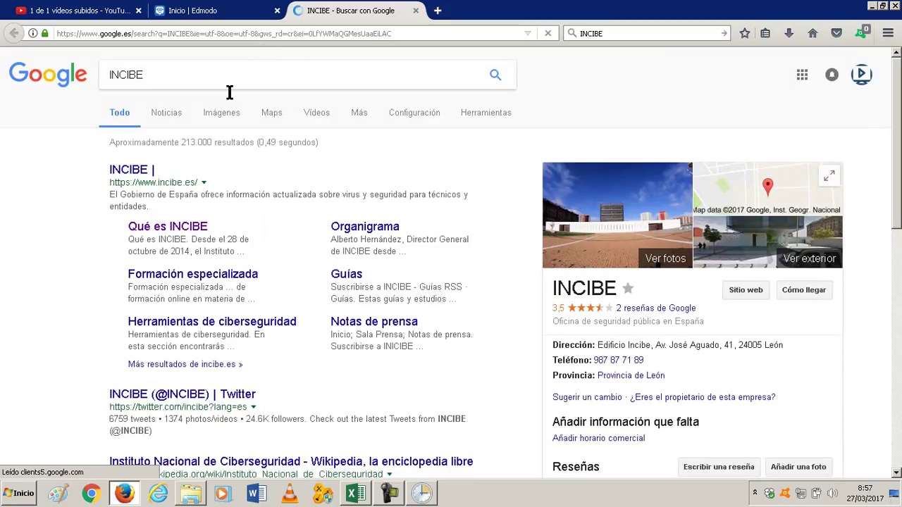
Step: Return to Programador de tareas and complete the task name as "Abrir Chrome y abrir INCIBE"
click(872, 6)
text(incibe)
key(BackSpace)
key(BackSpace)
key(BackSpace)
key(BackSpace)
key(BackSpace)
key(BackSpace)
text(INCIBE)
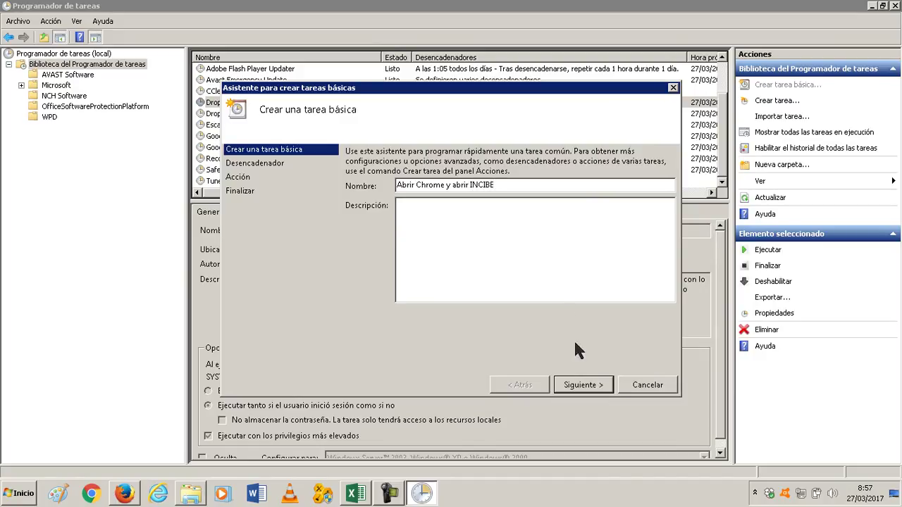
Step: Give the INCIBE task a daily trigger starting on 27/03/2017 at 8:59
click(596, 386)
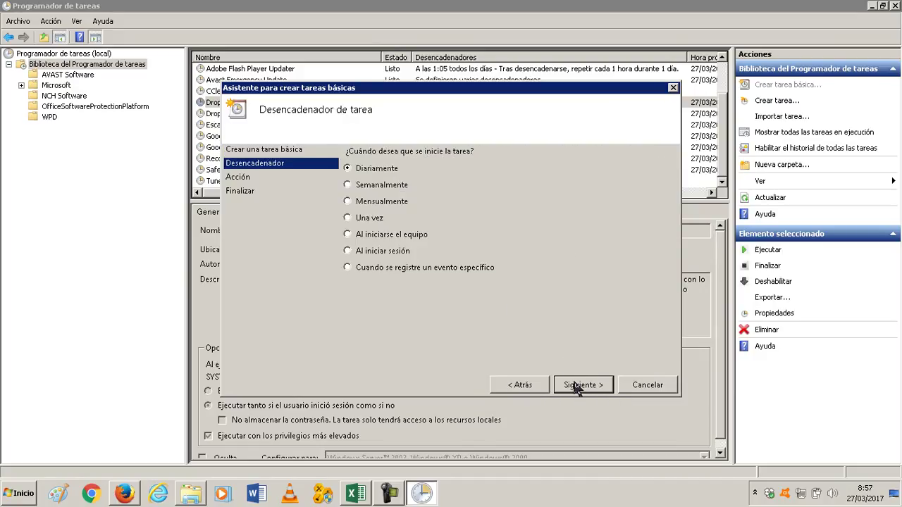
click(577, 386)
click(467, 156)
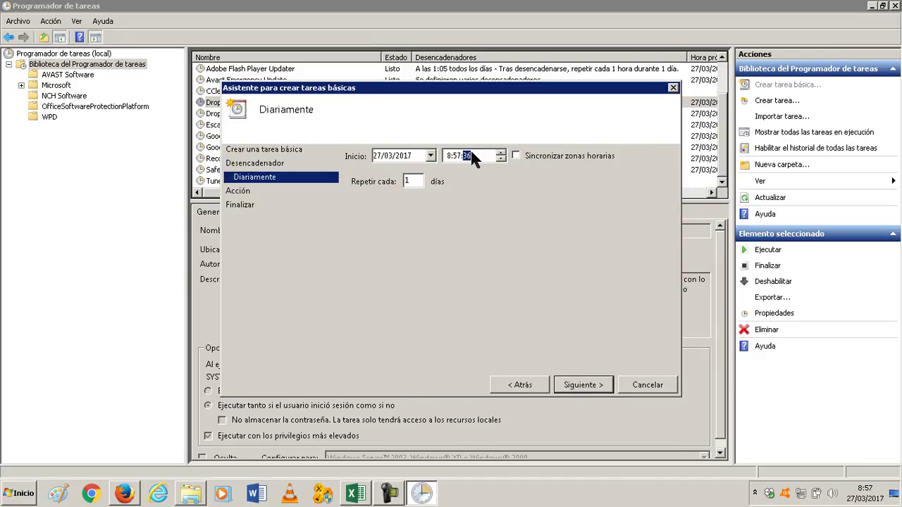
click(456, 155)
click(500, 152)
click(500, 152)
click(475, 155)
click(501, 158)
drag(501, 159, 501, 154)
click(501, 156)
click(576, 390)
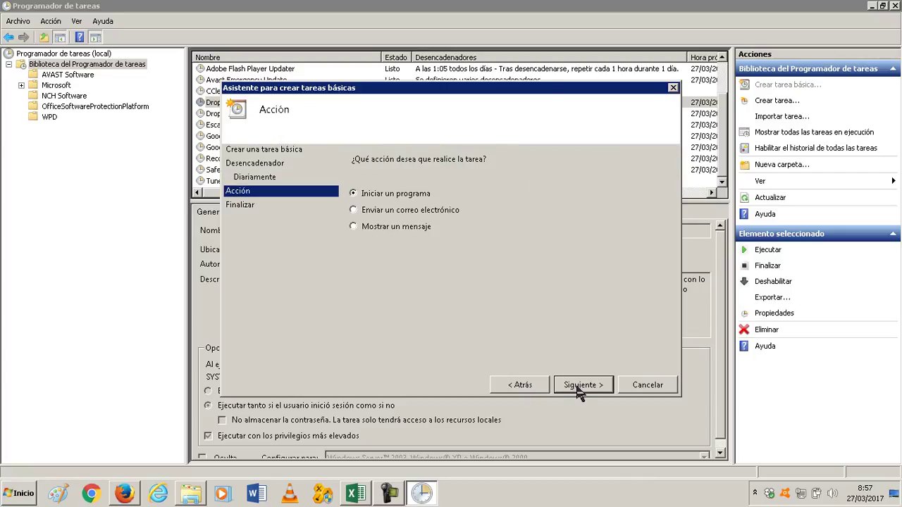
Step: Keep starting a program as the task's action, browse for the program, and display the full path of Chrome's Application folder
click(578, 391)
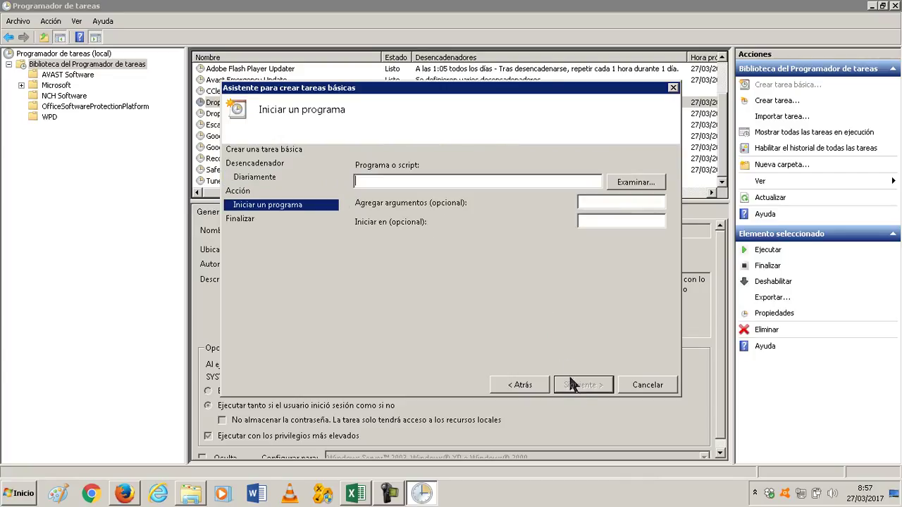
click(641, 187)
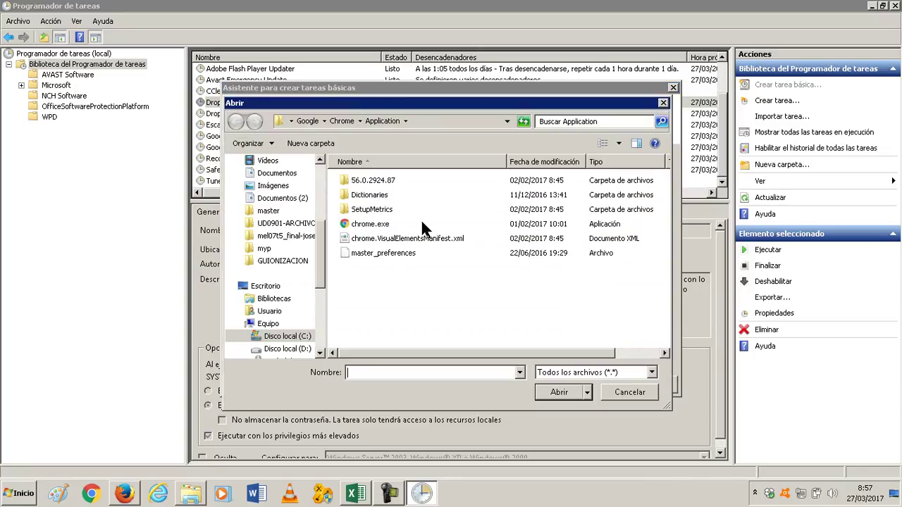
click(508, 122)
click(508, 122)
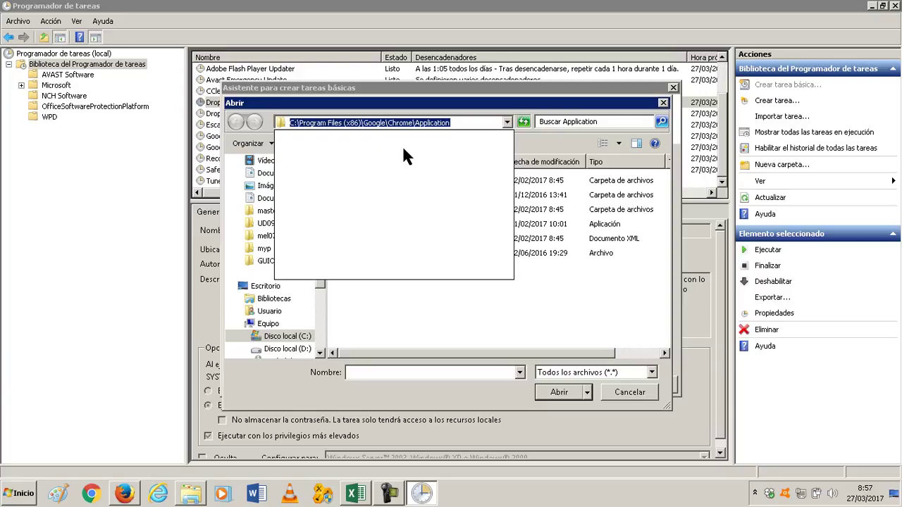
click(459, 124)
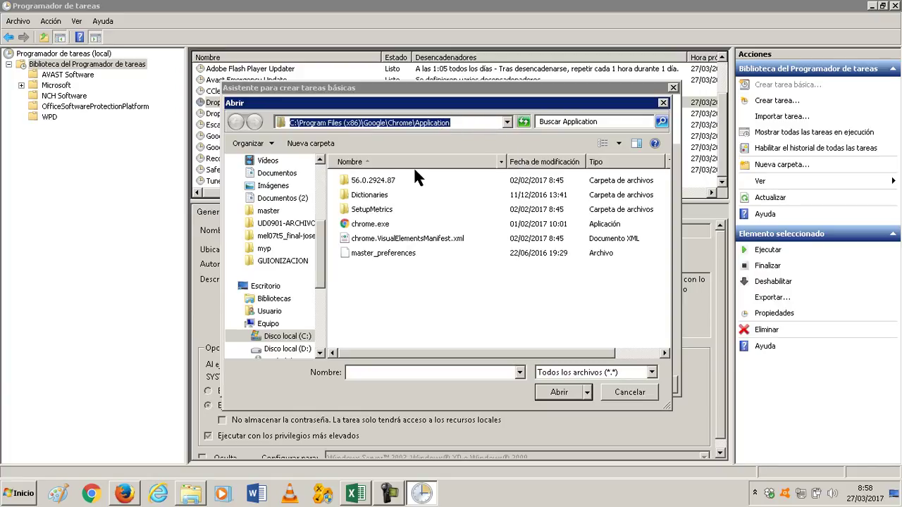
Step: Choose chrome.exe from the Google\Chrome\Application folder in Archivos de programa (x86) on drive C: as the program to start
click(279, 337)
double_click(399, 222)
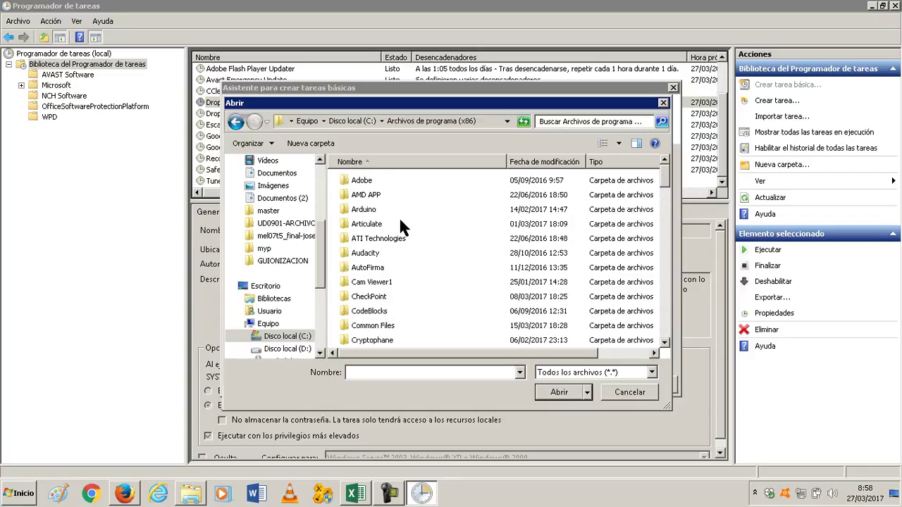
scroll(392, 260, down, 3)
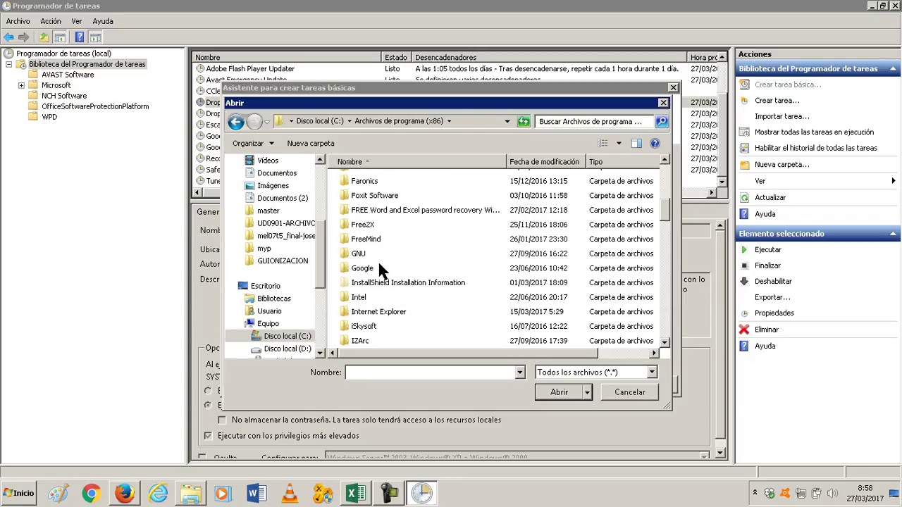
double_click(386, 265)
click(371, 165)
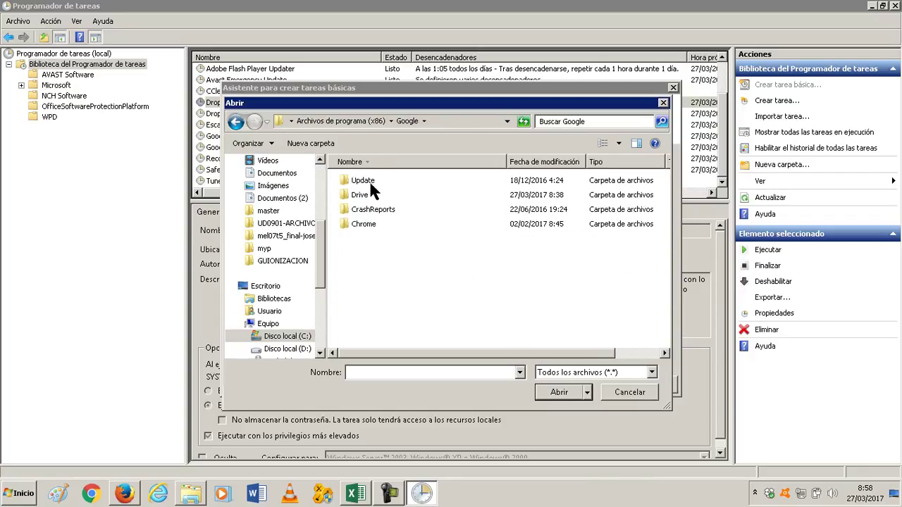
double_click(366, 223)
double_click(369, 182)
double_click(370, 225)
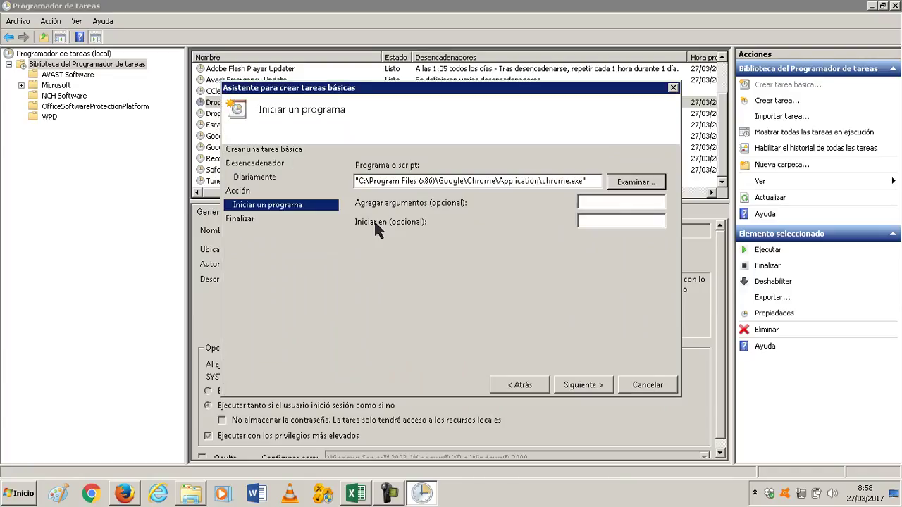
click(603, 203)
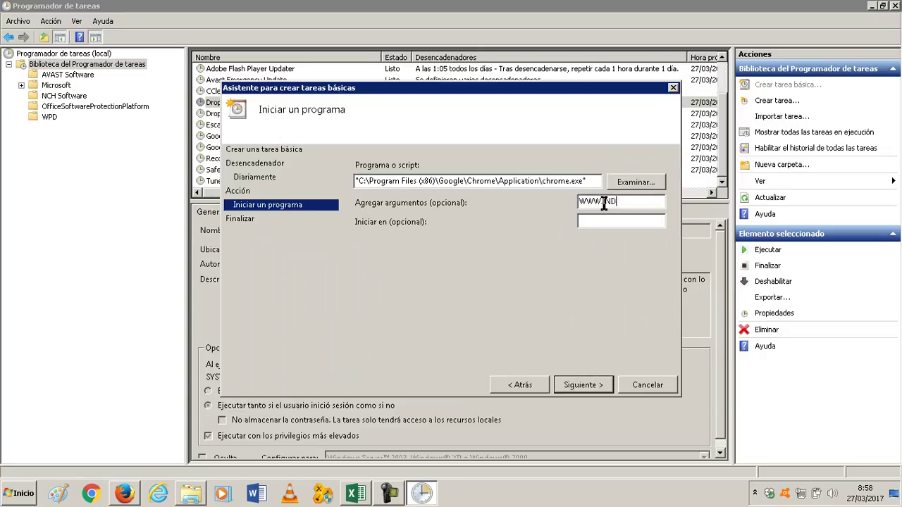
text(WWW.INCIBE)
key(Return)
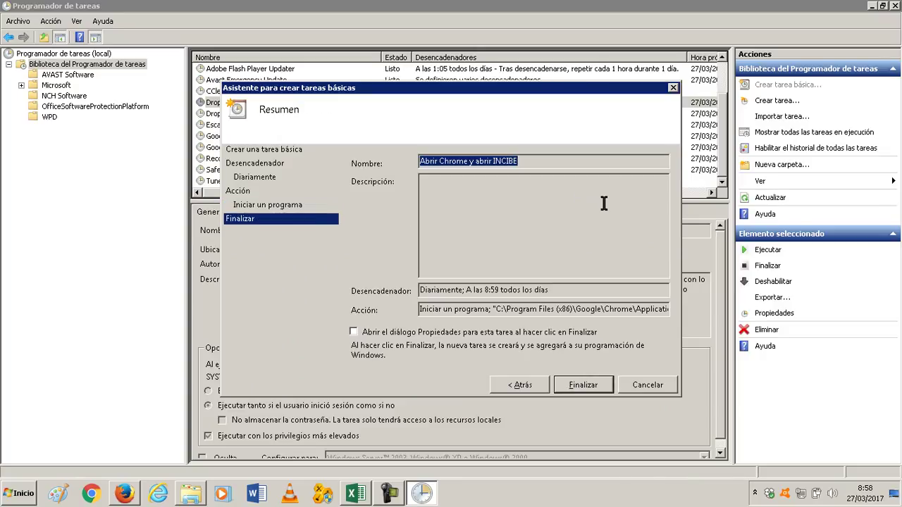
click(588, 391)
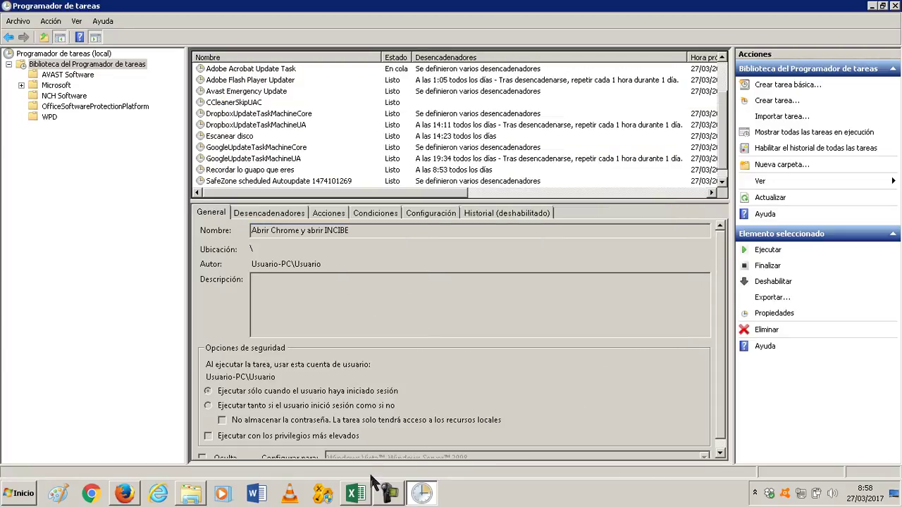
click(386, 495)
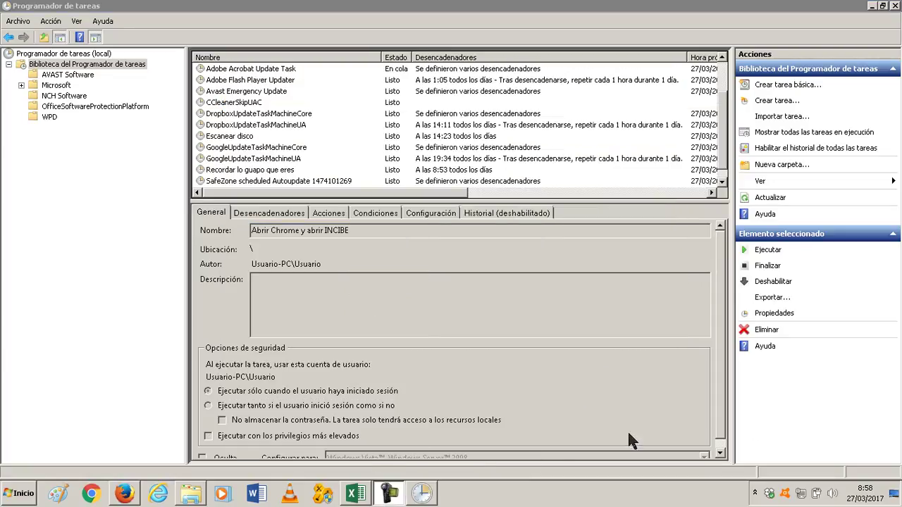